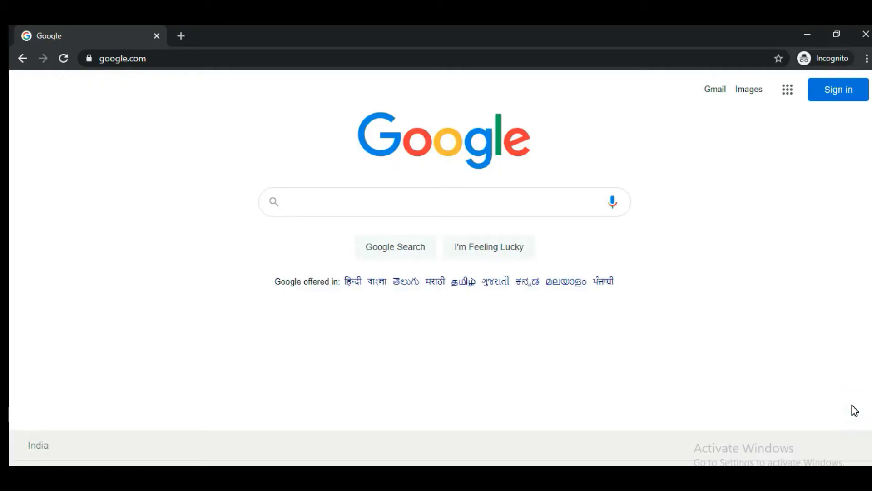
Open the maxbounty.com website
left_click(522, 55)
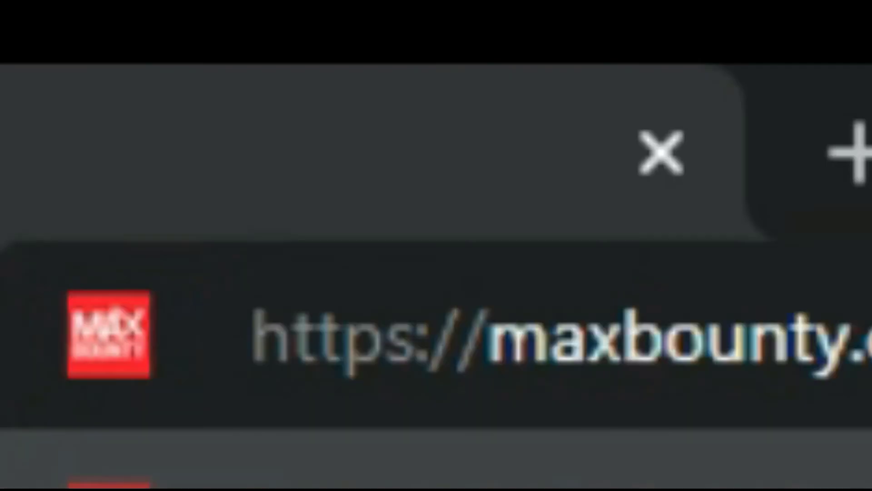
key("Return")
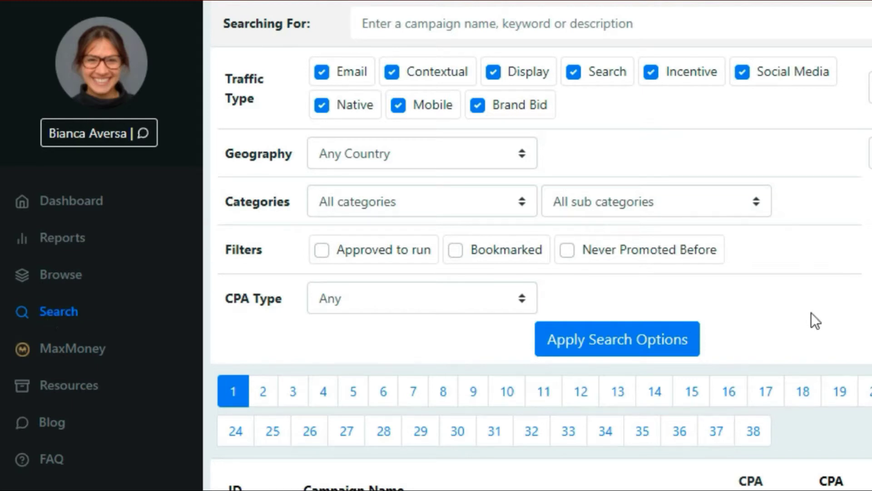
Limit the campaign search's traffic type to Search only, clearing all the other traffic types
left_click_drag(215, 80, 260, 100)
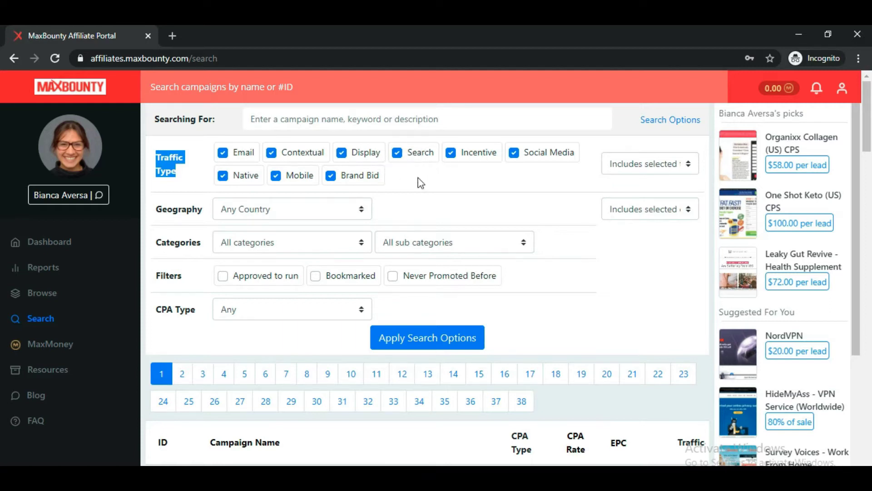
left_click(222, 154)
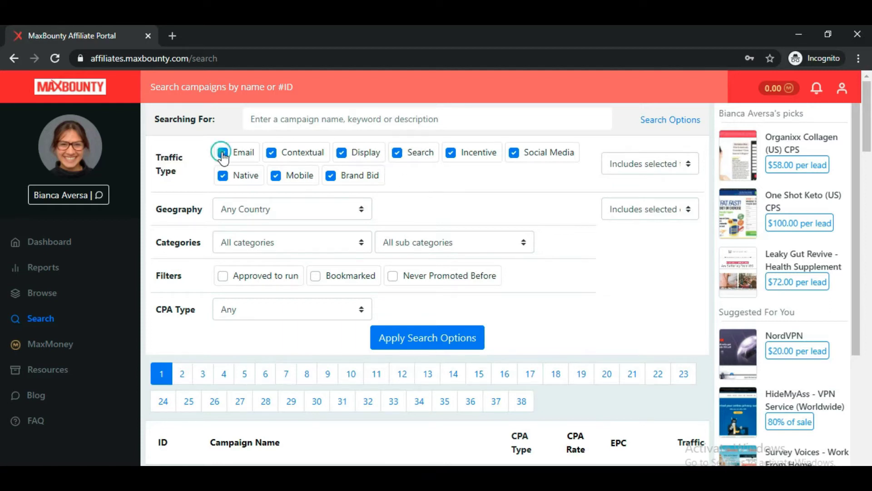
left_click(271, 152)
left_click(342, 152)
left_click(449, 154)
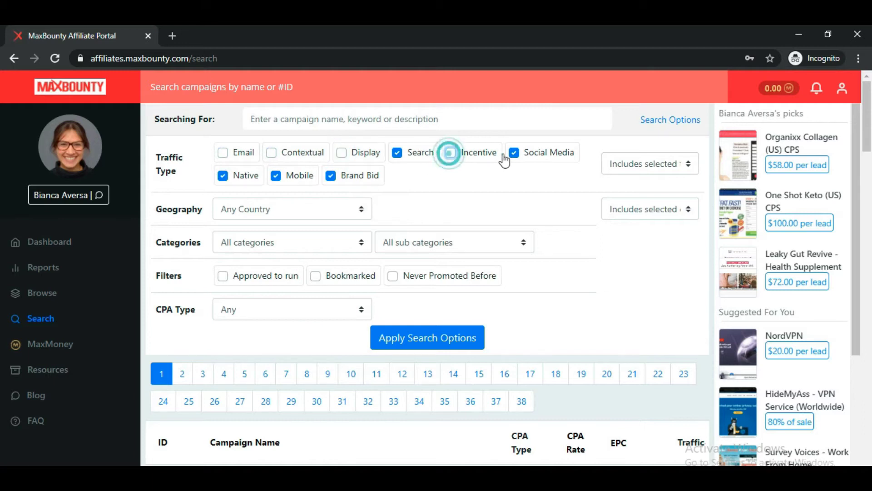
left_click(514, 153)
left_click(328, 175)
left_click(276, 176)
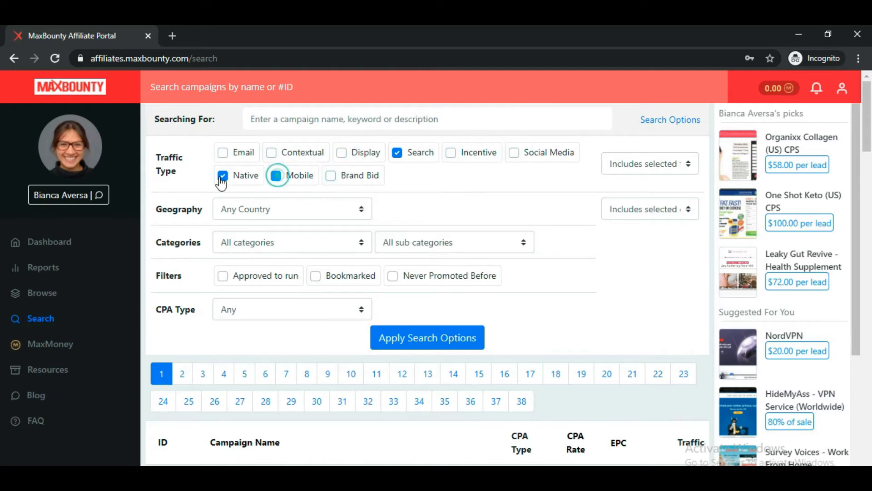
left_click(223, 175)
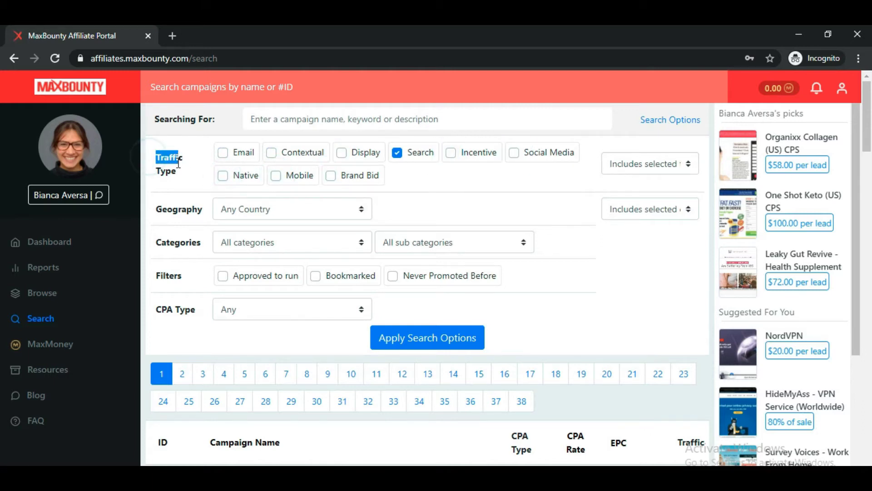
left_click(190, 163)
Set the campaign search's geography to United States
left_click(157, 211)
left_click_drag(157, 212, 198, 213)
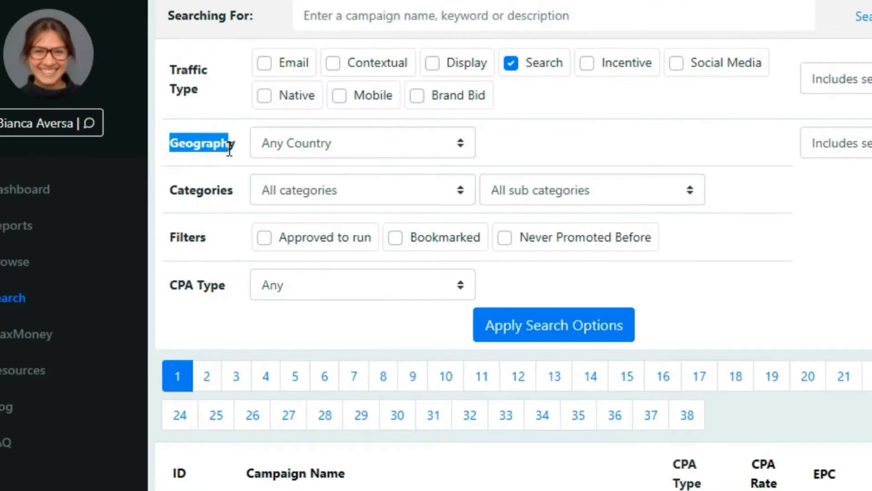
left_click(429, 149)
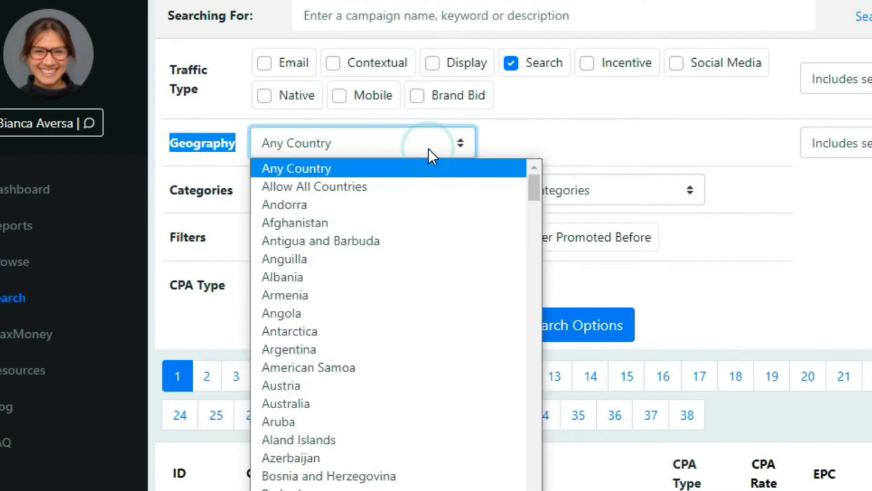
scroll(443, 277, "down", 20)
scroll(443, 277, "down", 20)
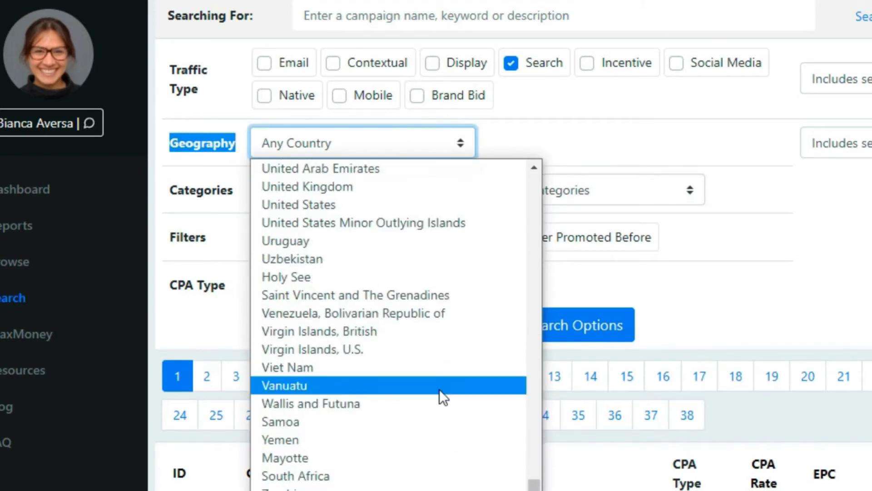
left_click(331, 204)
left_click(687, 143)
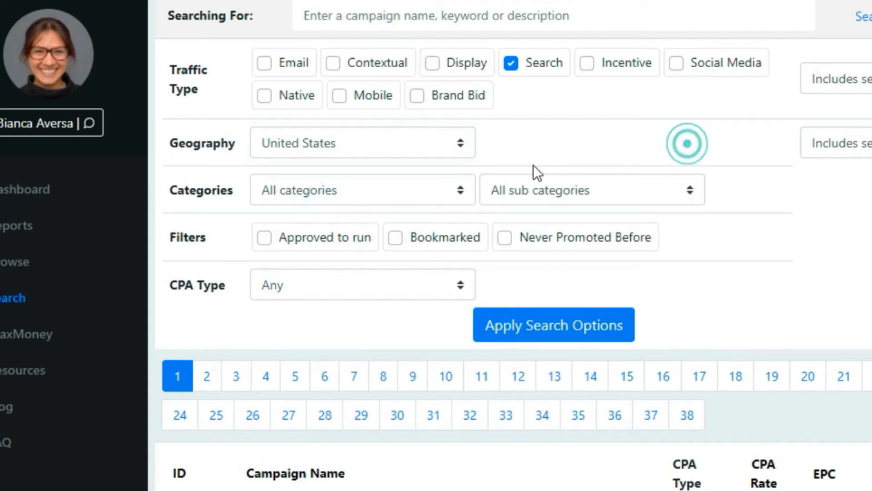
Set the campaign search's category to Surveys
double_click(169, 190)
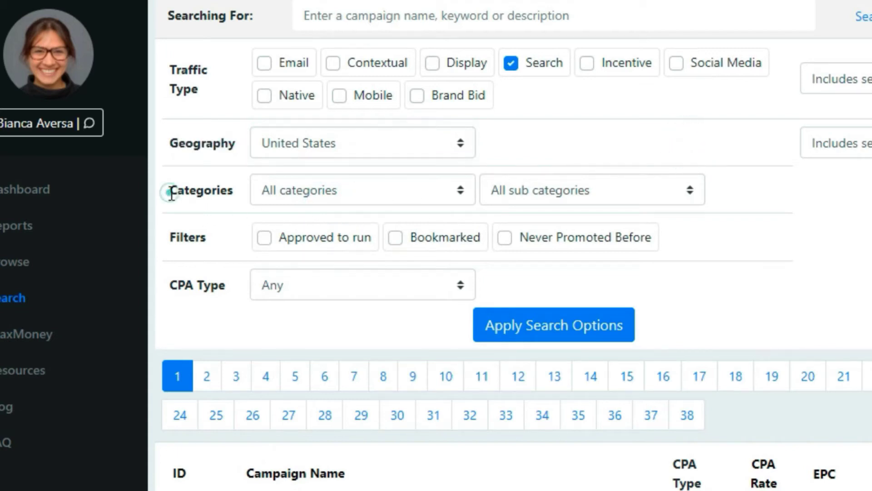
left_click(366, 194)
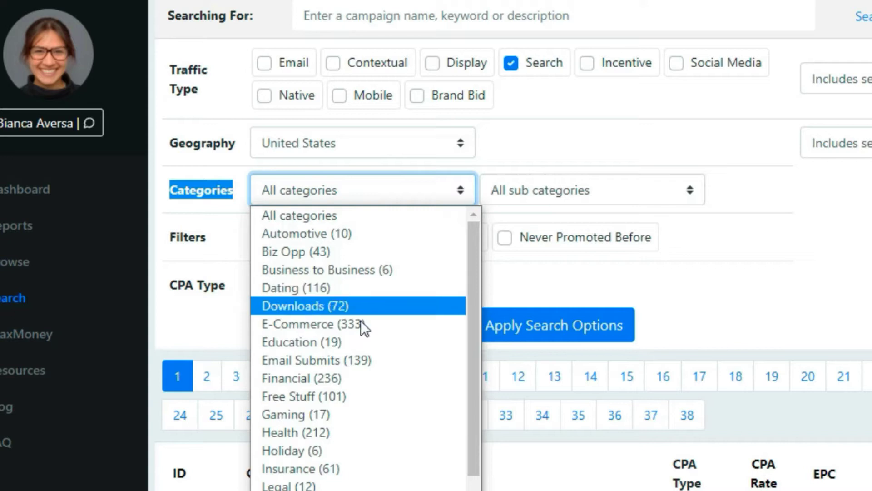
scroll(357, 370, "down", 2)
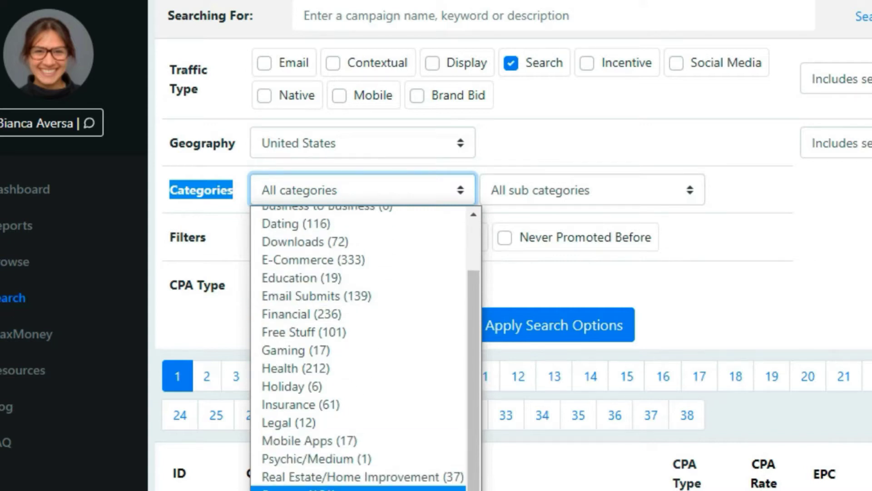
left_click(295, 488)
Restrict the search to campaigns approved to run and apply the search options
left_click_drag(170, 237, 200, 240)
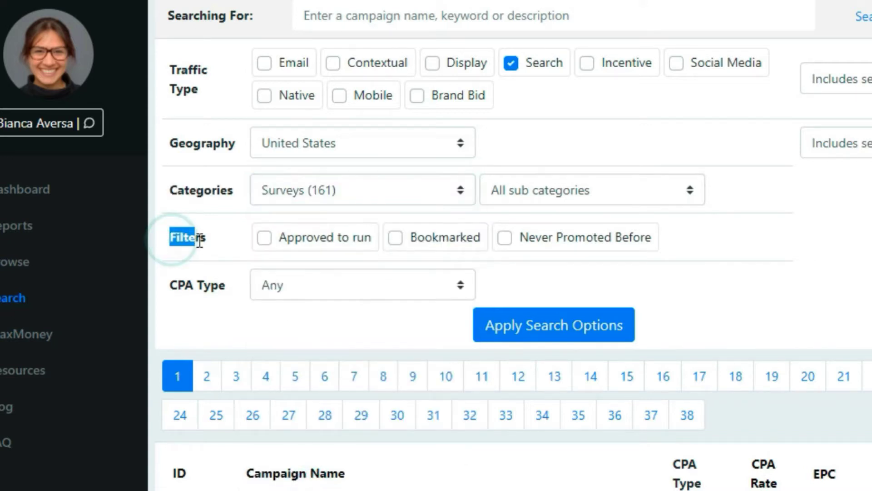
left_click(261, 238)
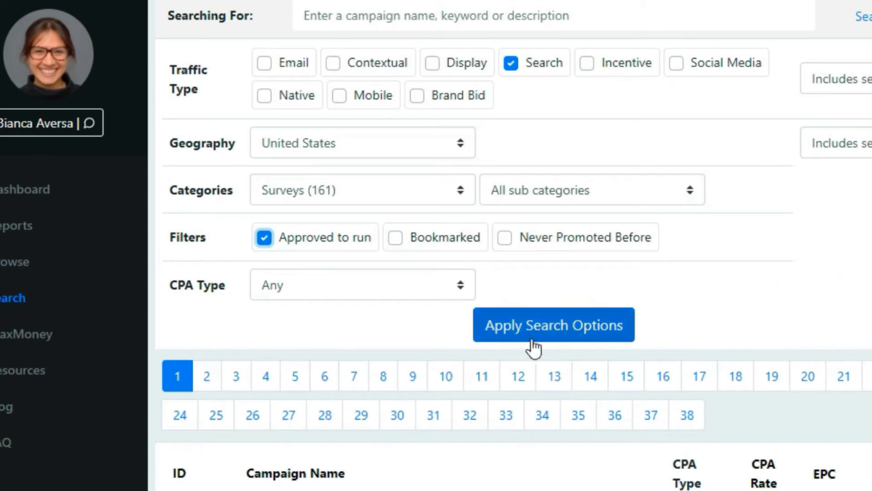
left_click(574, 345)
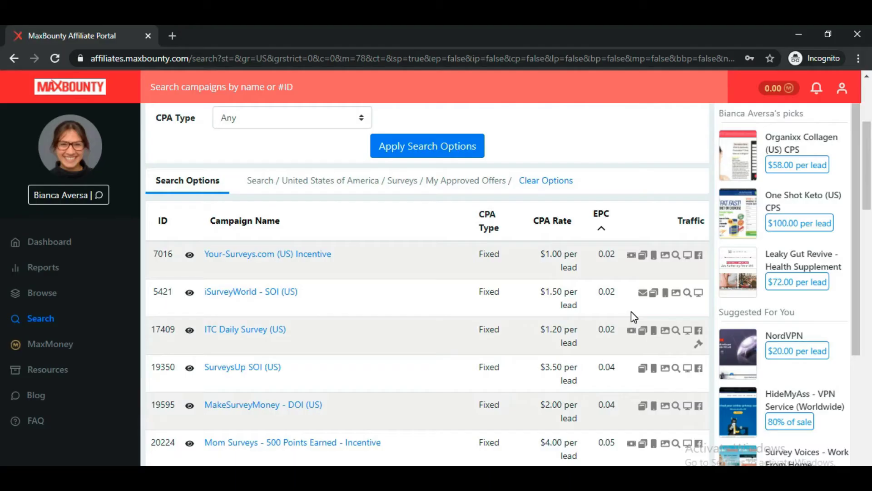
Sort the campaign results by EPC from highest to lowest
scroll(631, 312, "down", 5)
scroll(630, 312, "up", 5)
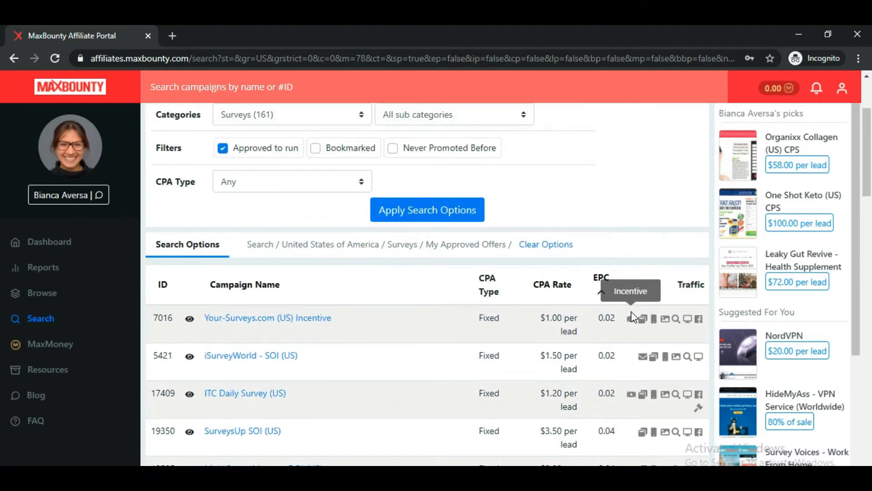
left_click(601, 281)
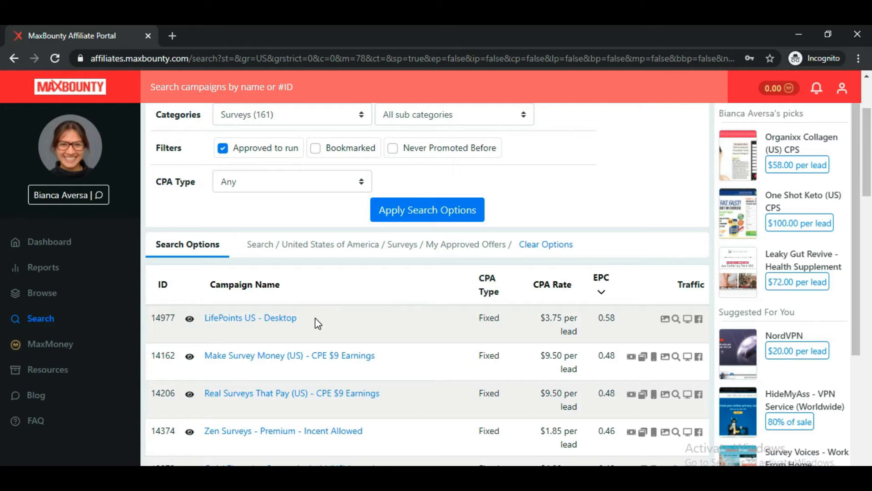
Find the TimeBucks Reward Site (US,CA,UK,AU) campaign in the results, open it in a new tab and switch to it
left_click_drag(314, 318, 203, 320)
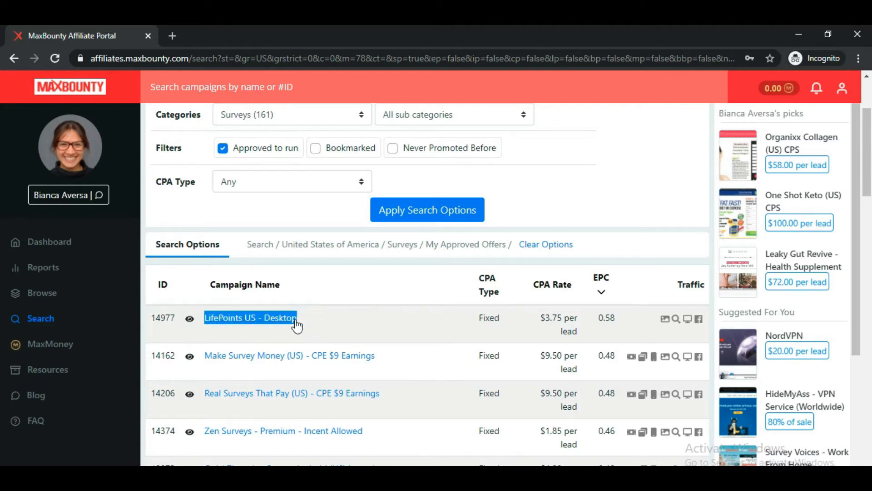
scroll(410, 324, "down", 4)
scroll(407, 320, "down", 3)
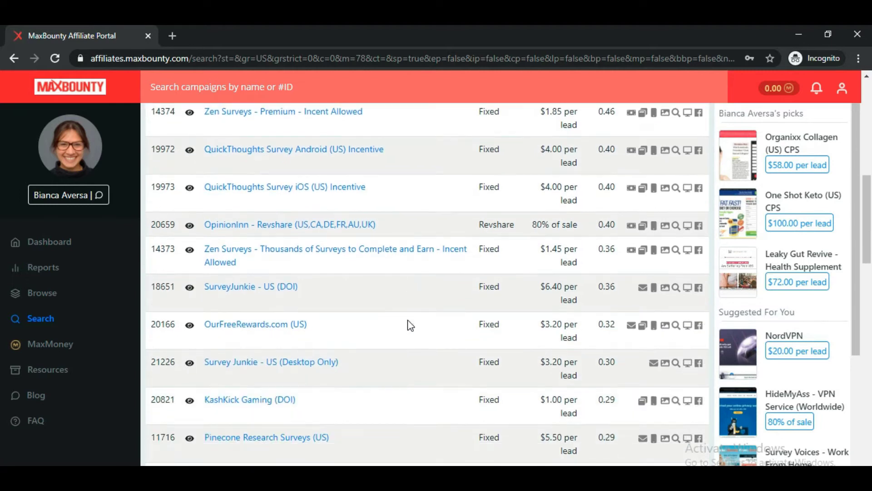
scroll(408, 320, "down", 3)
scroll(436, 336, "down", 3)
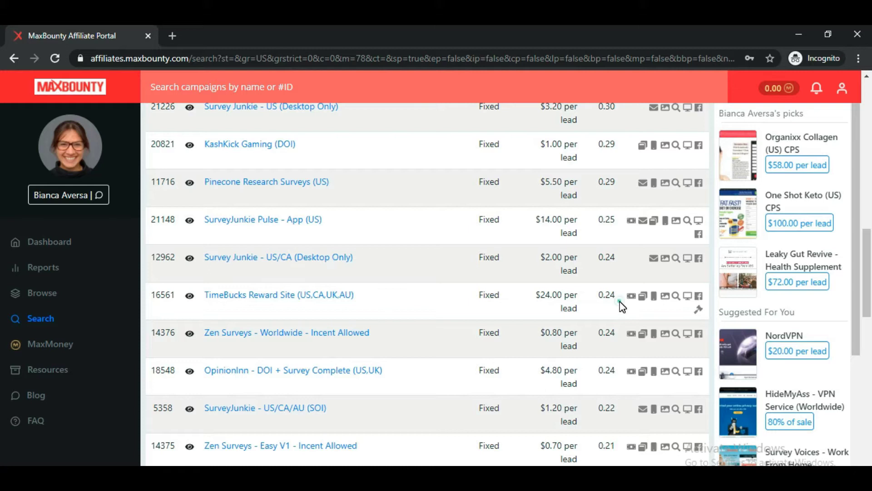
left_click_drag(617, 296, 582, 298)
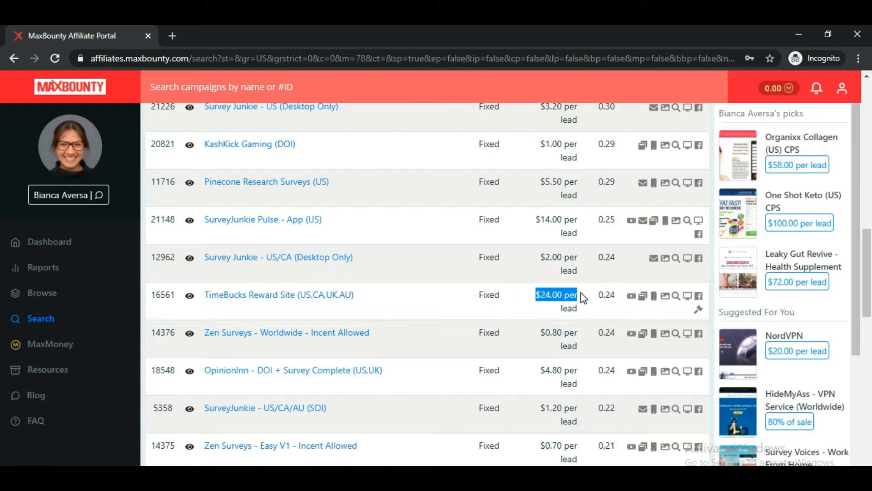
right_click(264, 293)
left_click(297, 303)
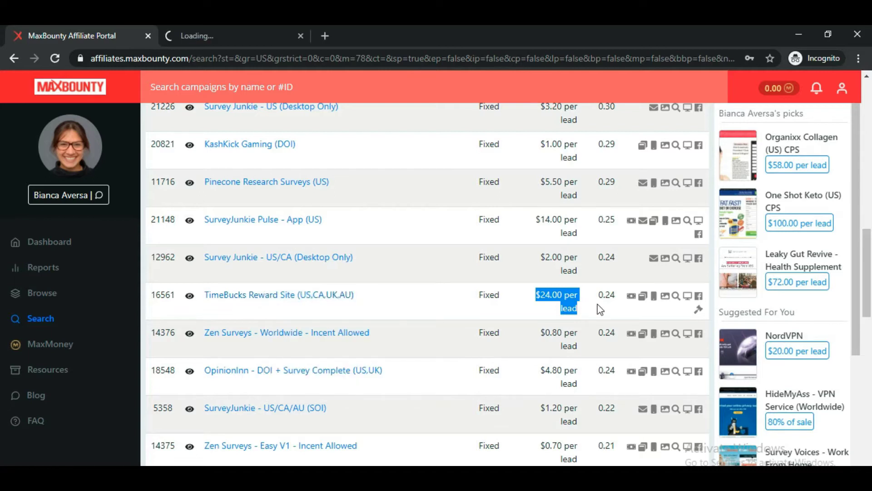
left_click_drag(599, 298, 617, 296)
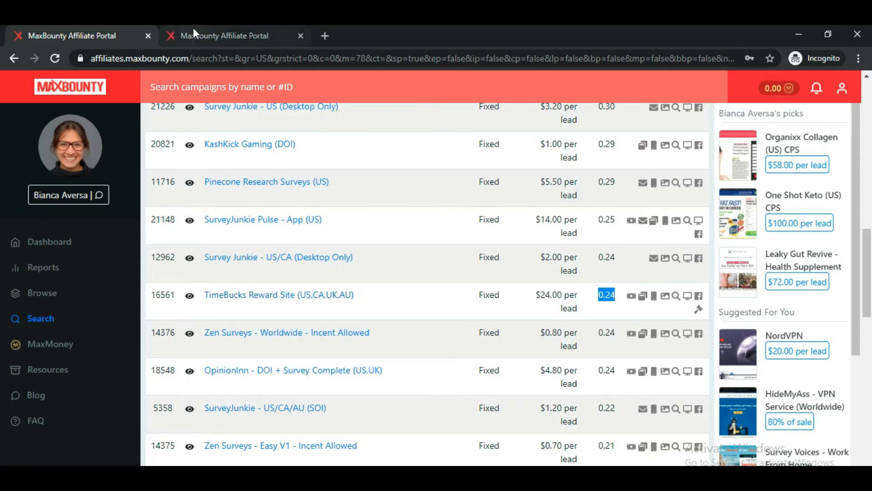
left_click(213, 35)
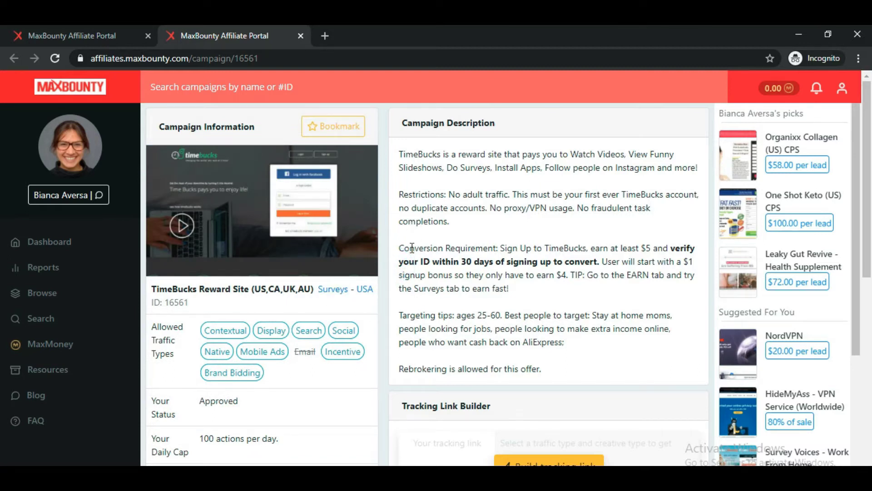
Examine the TimeBucks campaign's conversion requirement, time limit and signup bonus terms, and the payout condition in its rates
left_click_drag(398, 248, 685, 260)
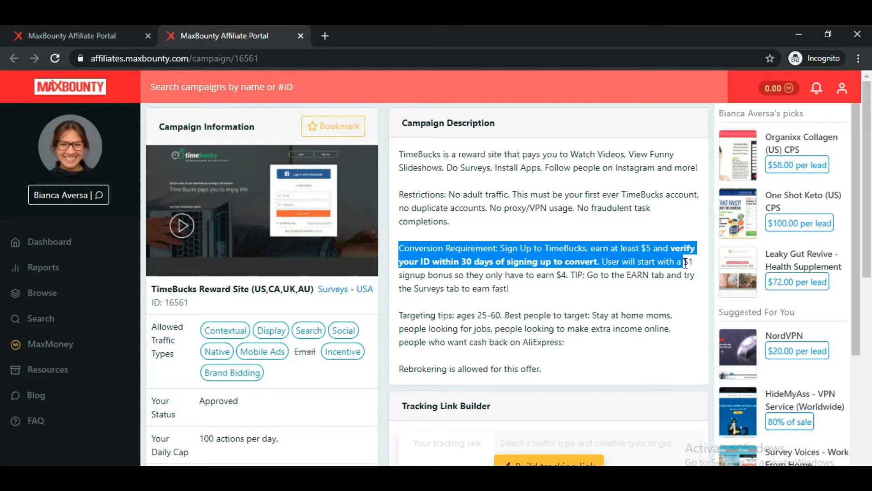
left_click_drag(685, 266, 575, 278)
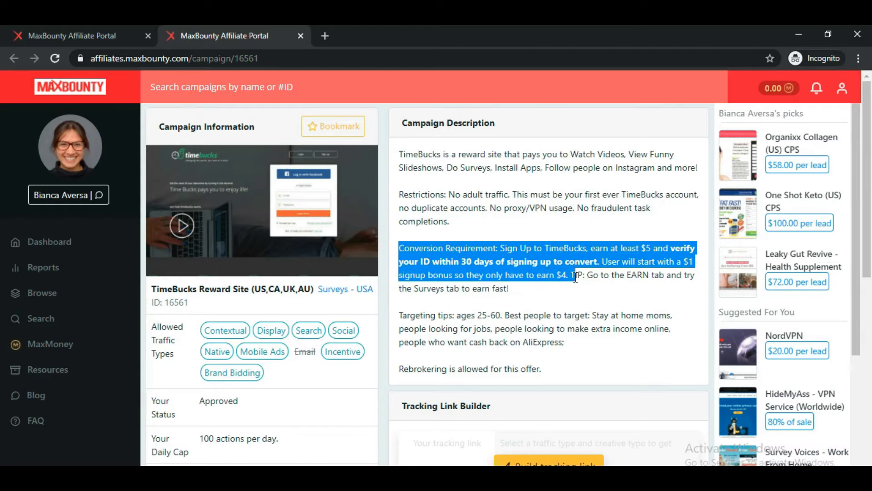
left_click(545, 308)
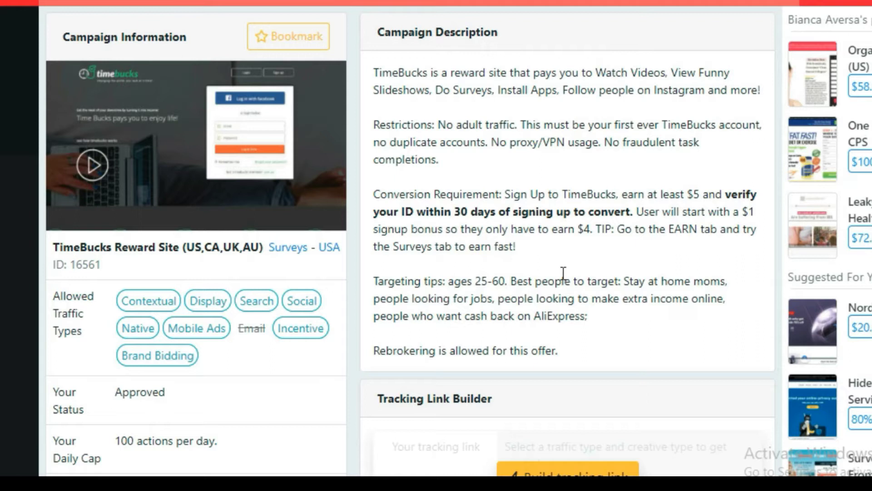
left_click_drag(452, 212, 470, 211)
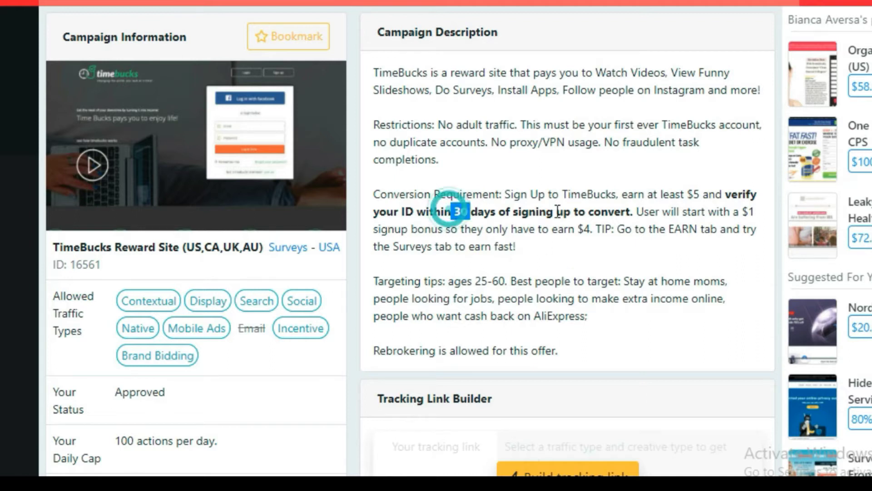
left_click_drag(558, 212, 656, 212)
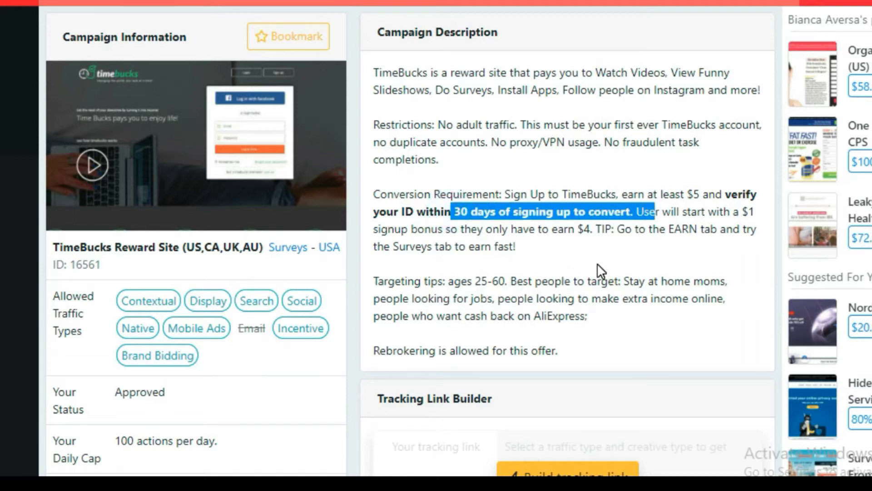
scroll(349, 263, "down", 5)
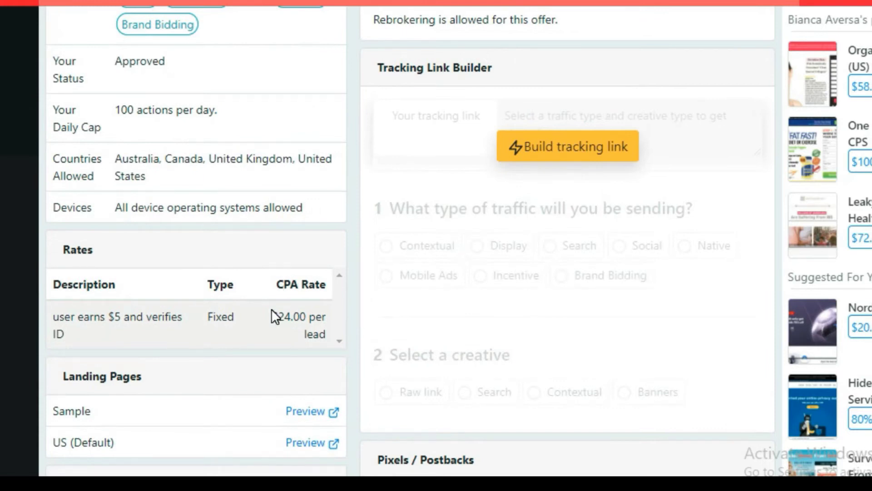
left_click_drag(45, 316, 182, 326)
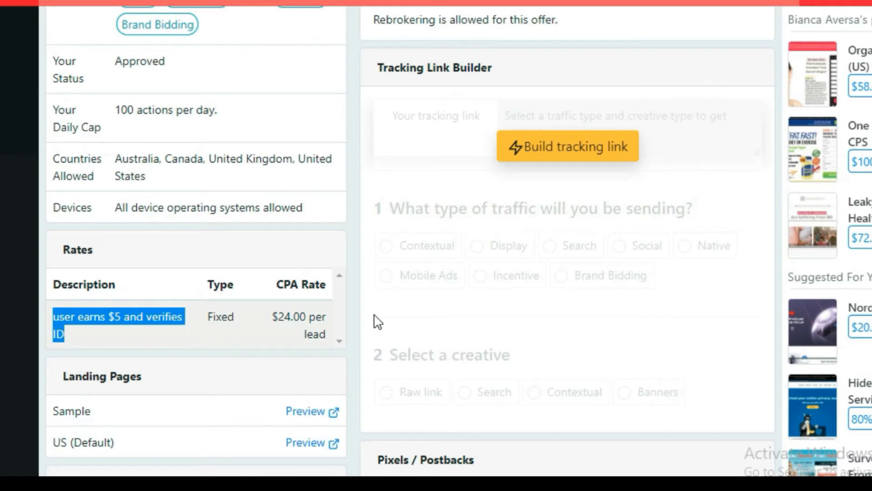
scroll(377, 322, "up", 5)
left_click(634, 273)
left_click(594, 229)
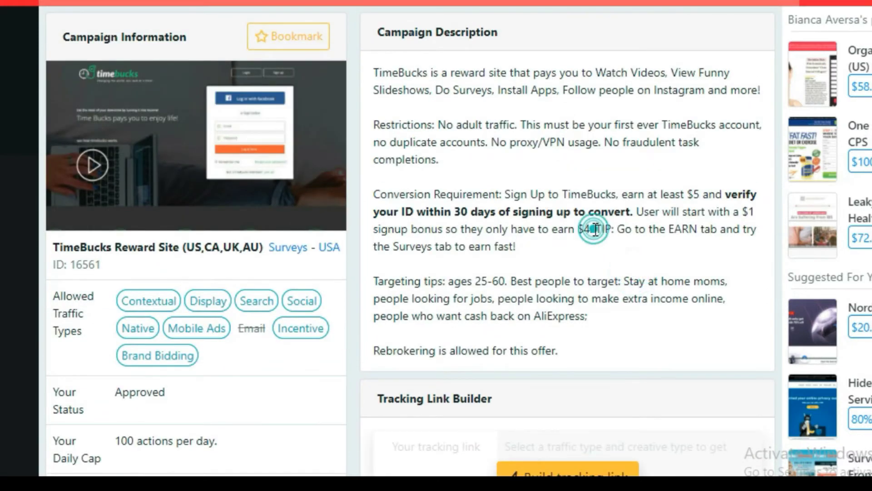
left_click_drag(594, 229, 567, 230)
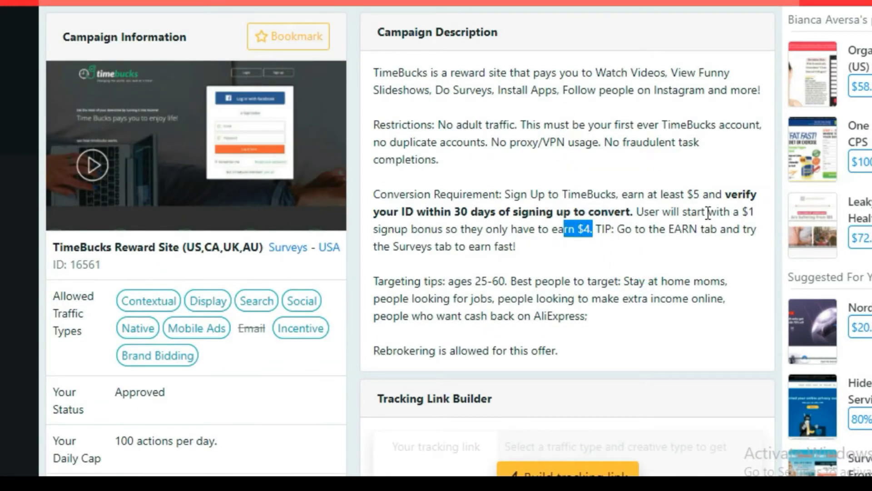
Examine the TimeBucks campaign's signup bonus, allowed traffic types, daily cap, allowed countries and supported devices
left_click_drag(705, 212, 755, 212)
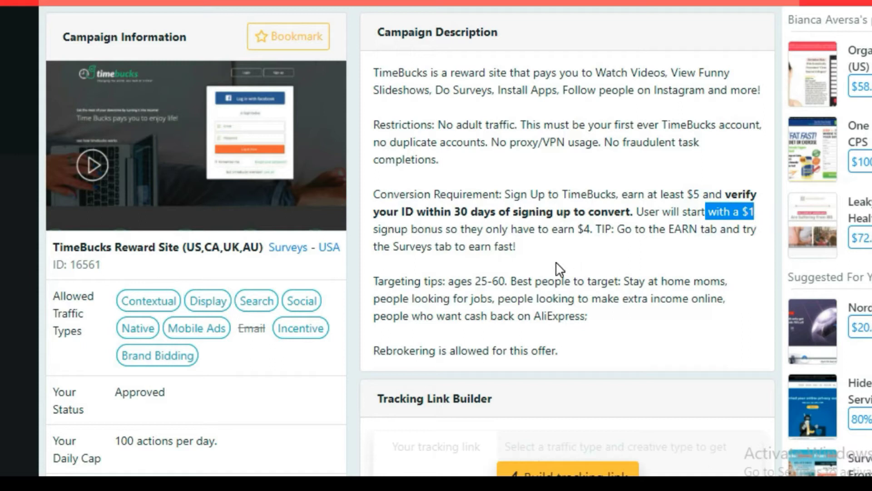
scroll(559, 268, "down", 2)
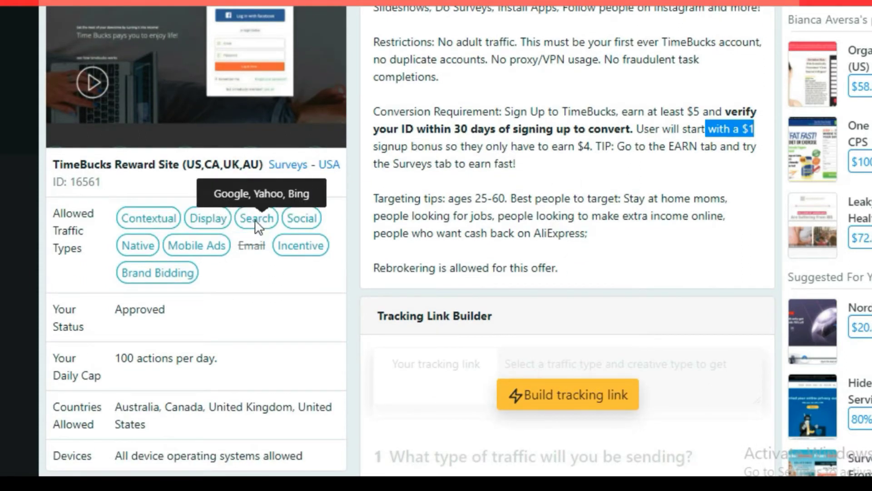
scroll(255, 358, "down", 2)
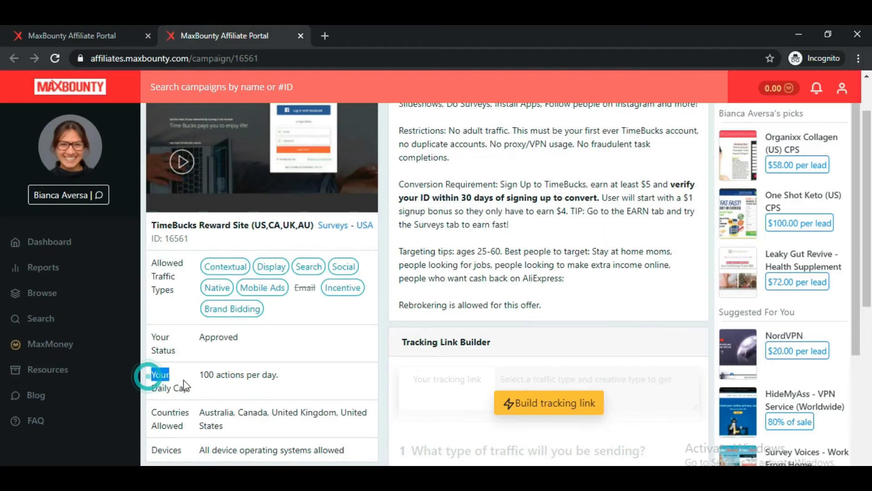
left_click_drag(54, 278, 226, 285)
left_click(285, 377)
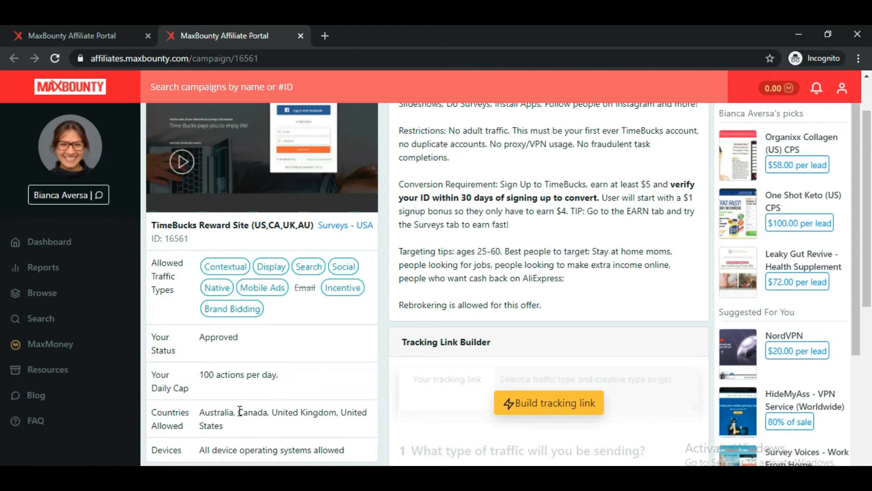
left_click_drag(182, 452, 371, 455)
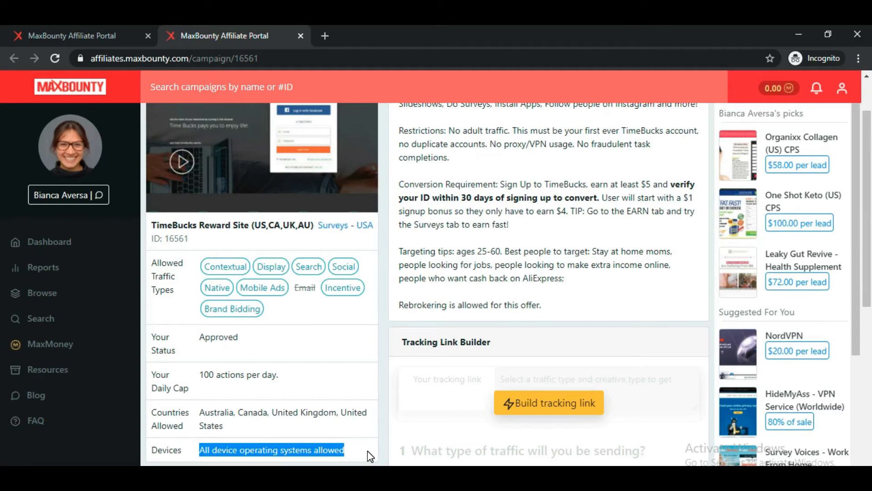
Build a tracking link for the TimeBucks campaign with Search as the traffic type and Search as the creative
scroll(654, 269, "down", 3)
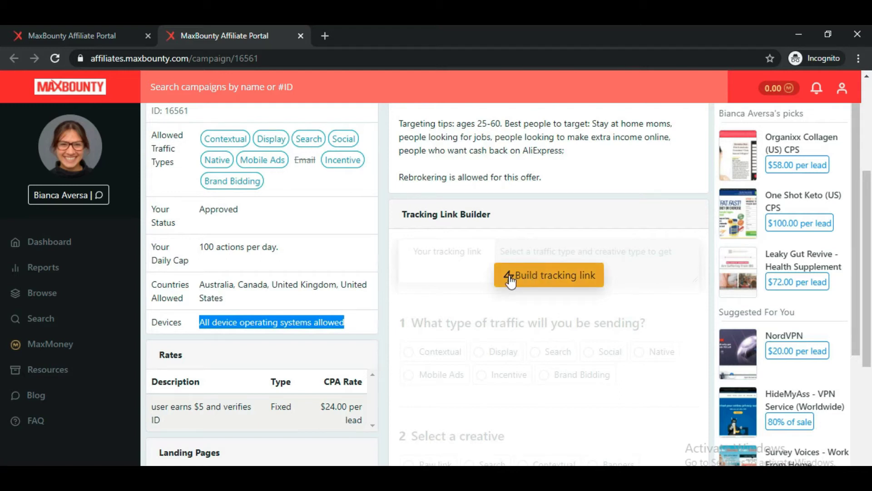
left_click(553, 282)
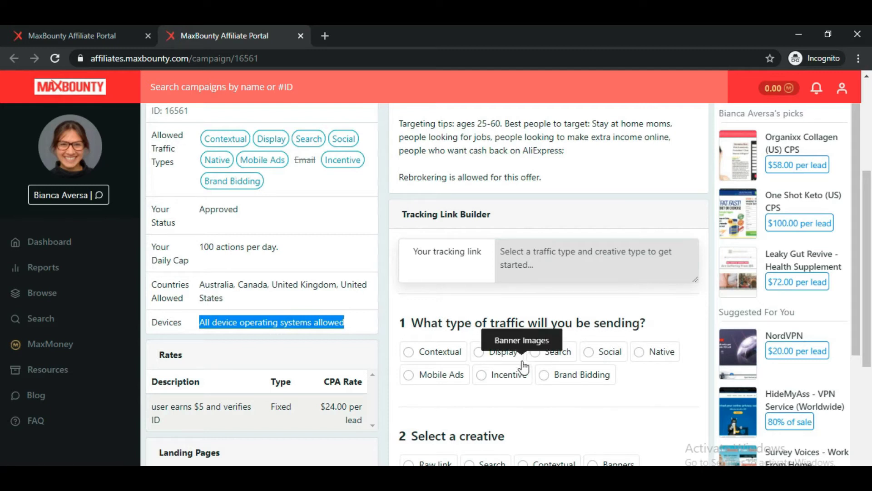
left_click(537, 353)
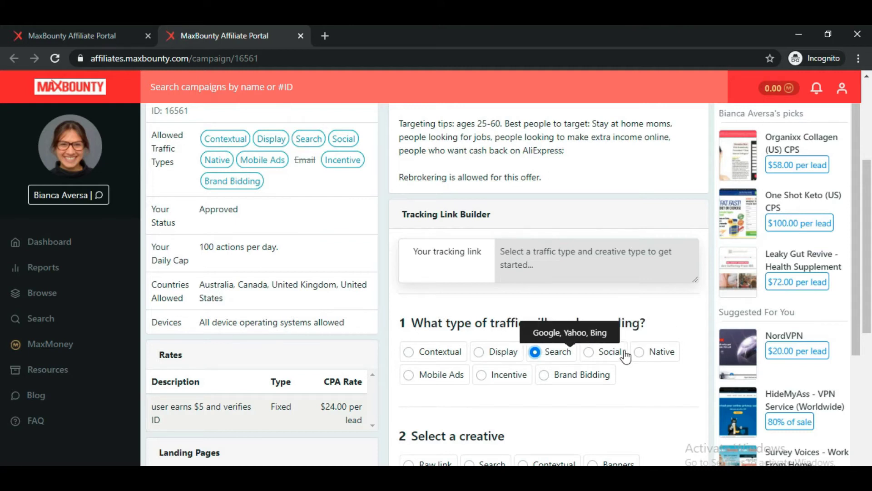
scroll(590, 334, "down", 3)
left_click_drag(415, 312, 502, 327)
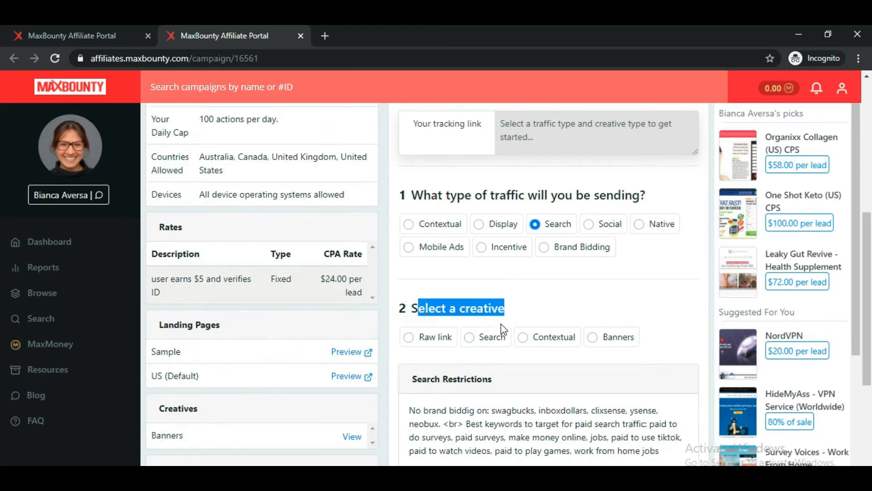
left_click(470, 337)
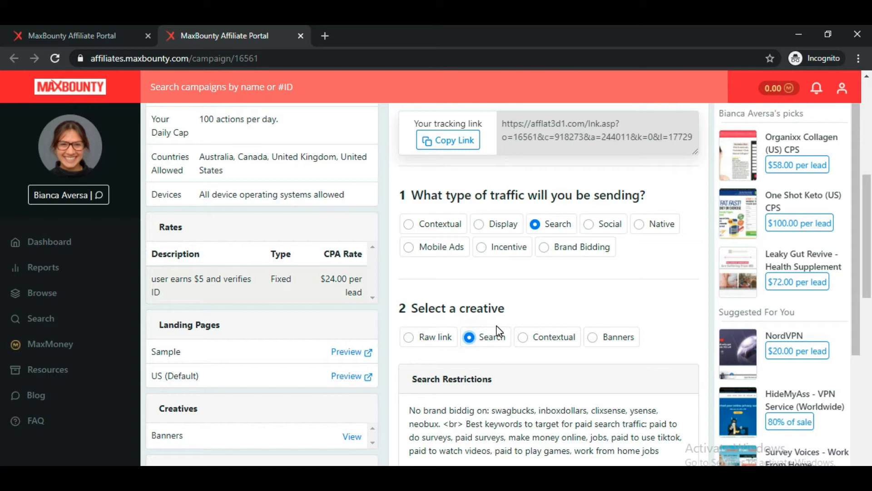
Copy the generated TimeBucks tracking link
scroll(499, 331, "up", 3)
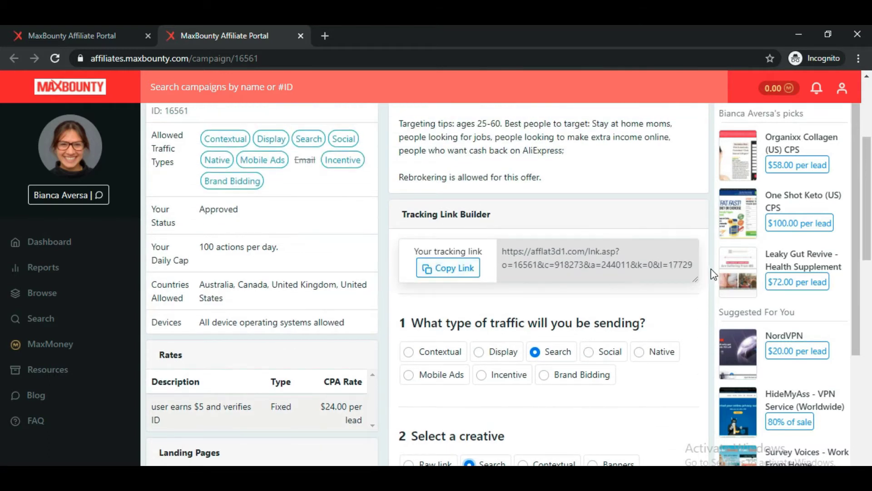
left_click_drag(695, 269, 501, 249)
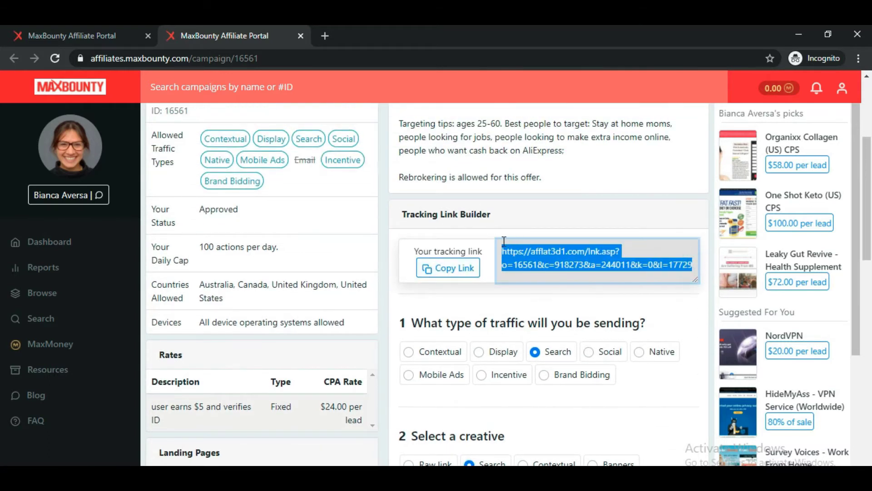
left_click(441, 273)
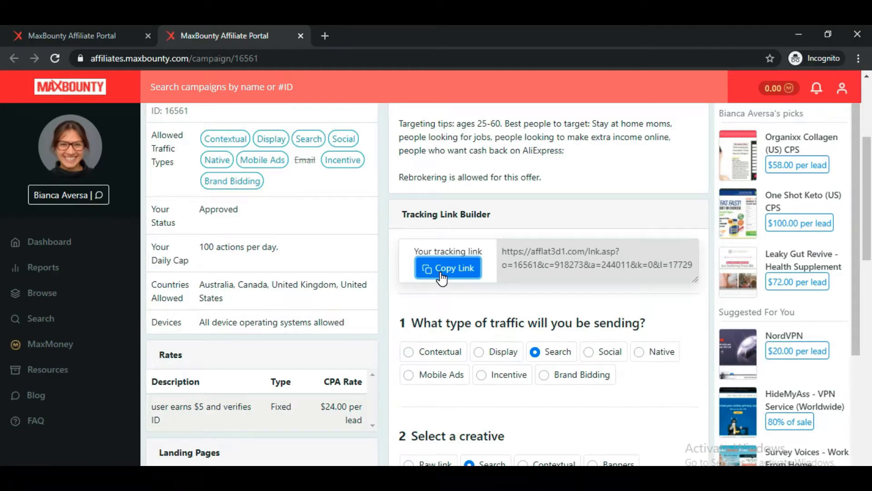
Open Qliker in a new tab and open the TIMEBUCKS TEST link for editing
key("ctrl+t")
type("qli")
key("Return")
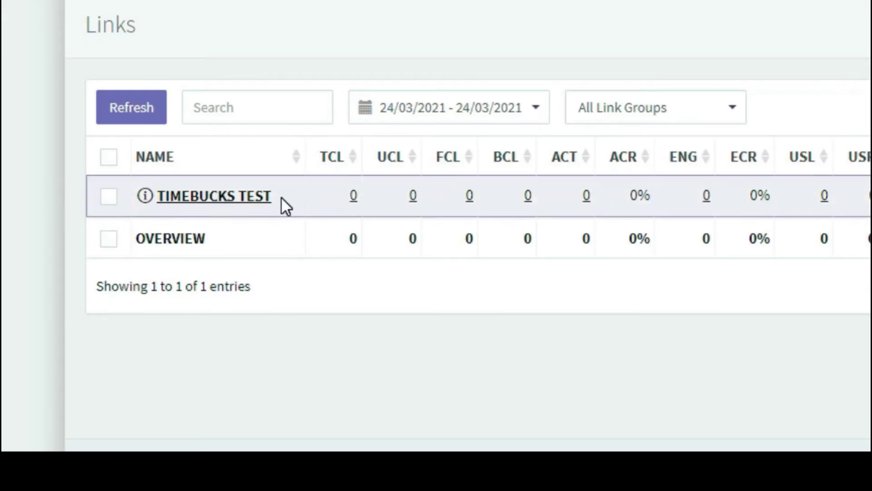
left_click(234, 195)
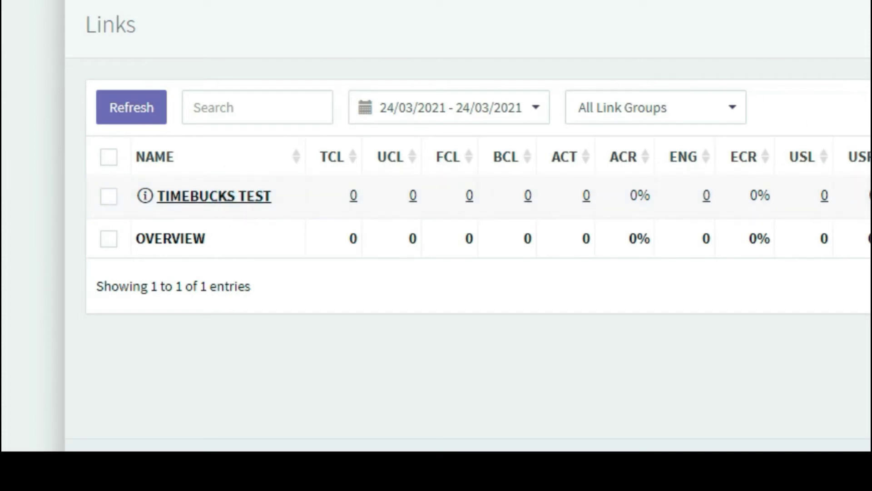
scroll(436, 227, "down", 6)
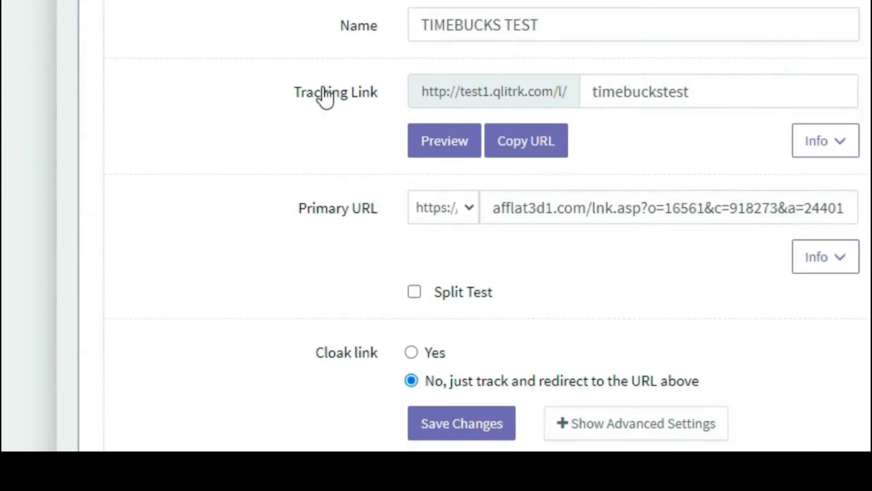
Copy the Qliker tracking URL of the TIMEBUCKS TEST link
left_click(266, 94)
left_click_drag(267, 94, 424, 97)
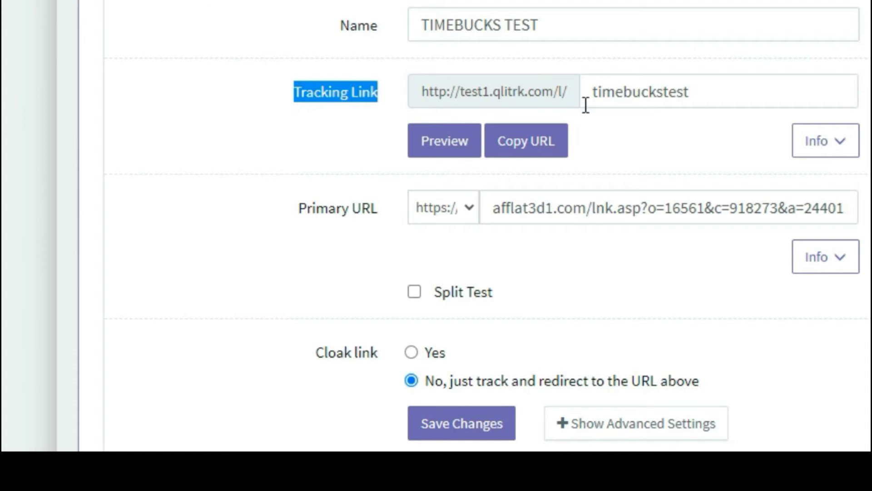
left_click(500, 152)
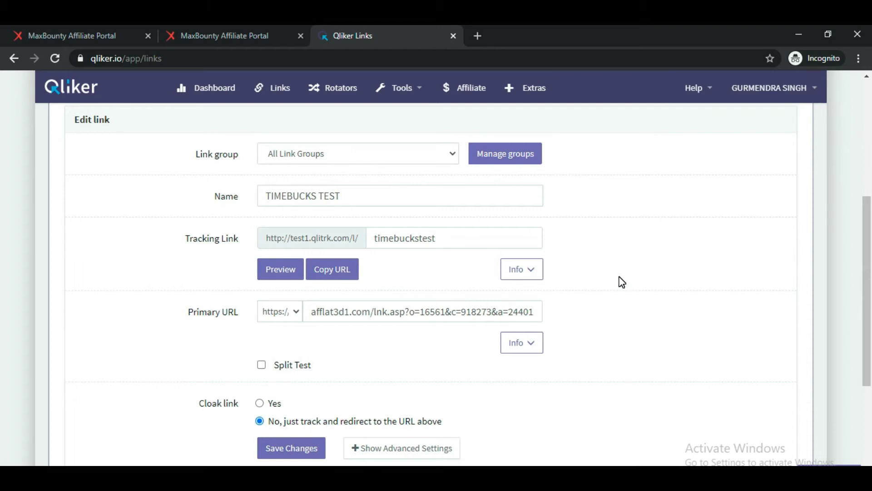
Open Microsoft Advertising in a new tab at bingads.microsoft.com
left_click(477, 35)
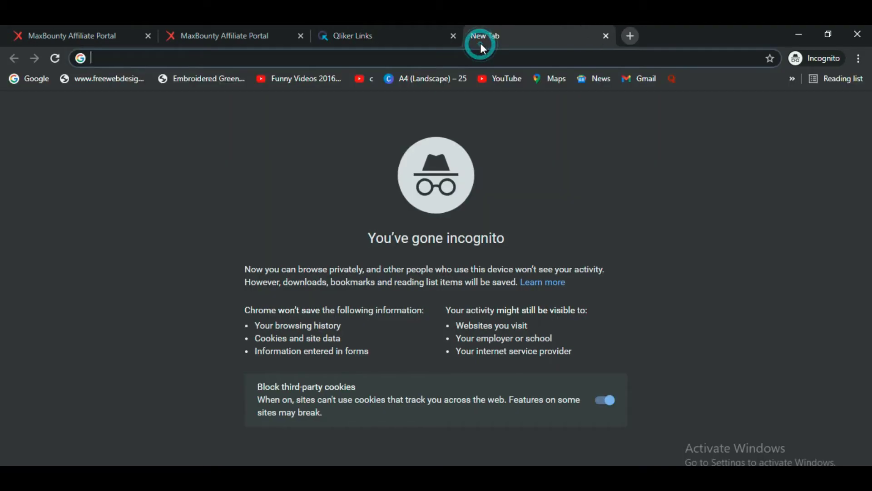
type("Bi")
type("NG")
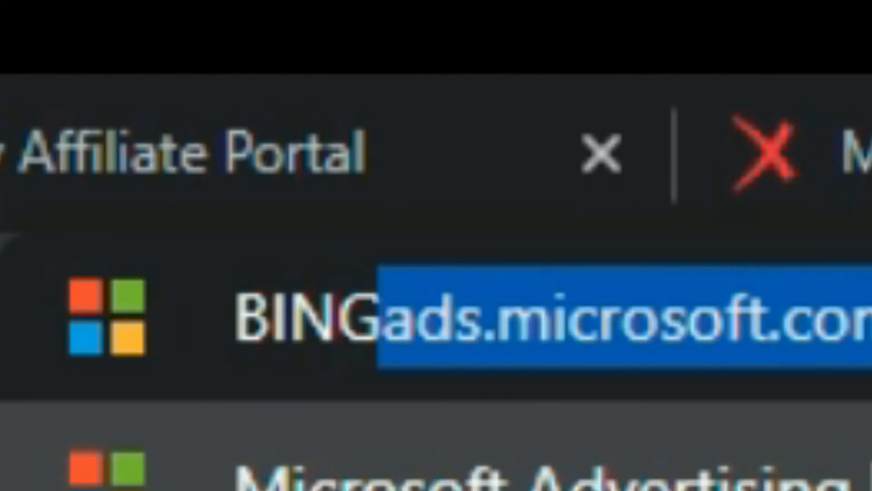
key("Return")
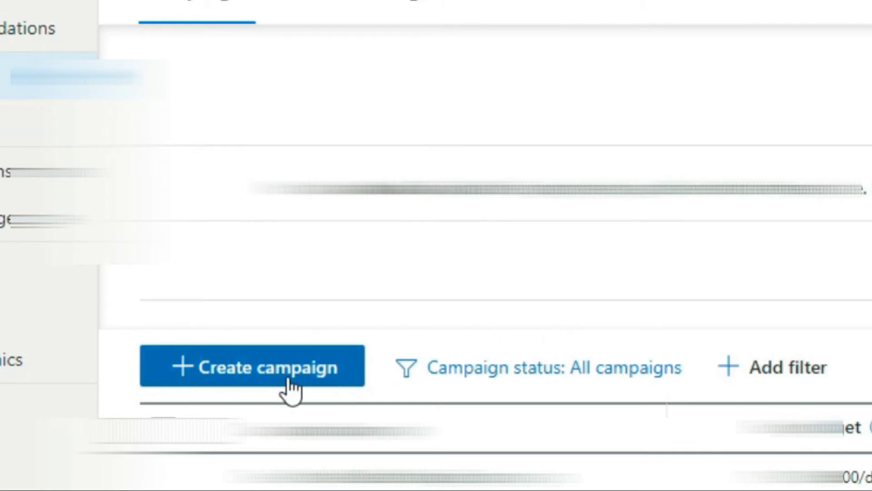
Start creating a new campaign and review the available campaign goals
left_click(235, 369)
left_click(18, 217)
left_click_drag(19, 217, 171, 218)
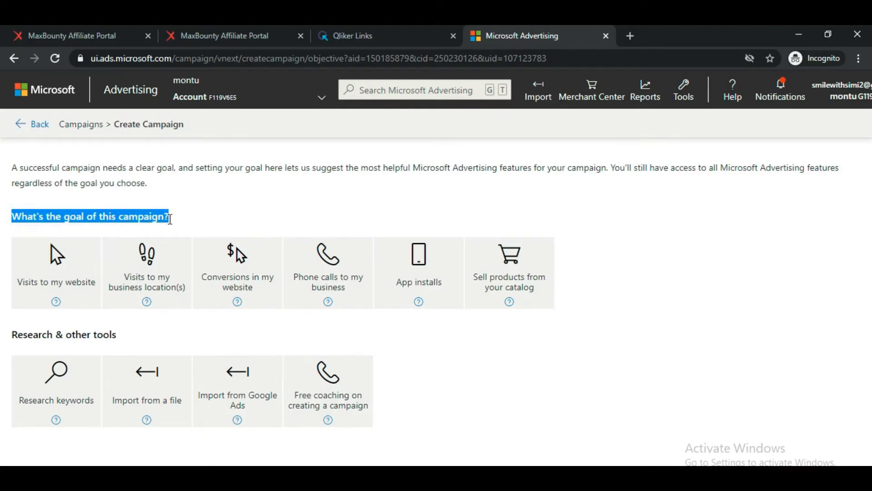
left_click(184, 219)
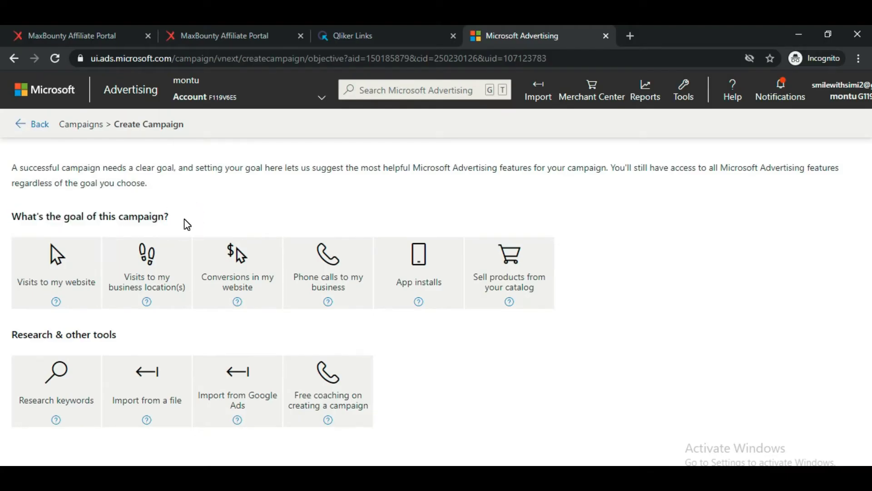
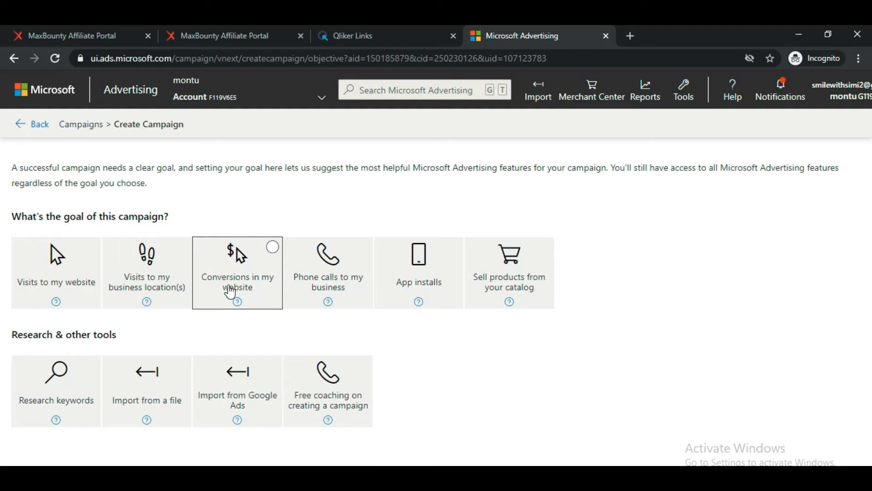
key("Tab")
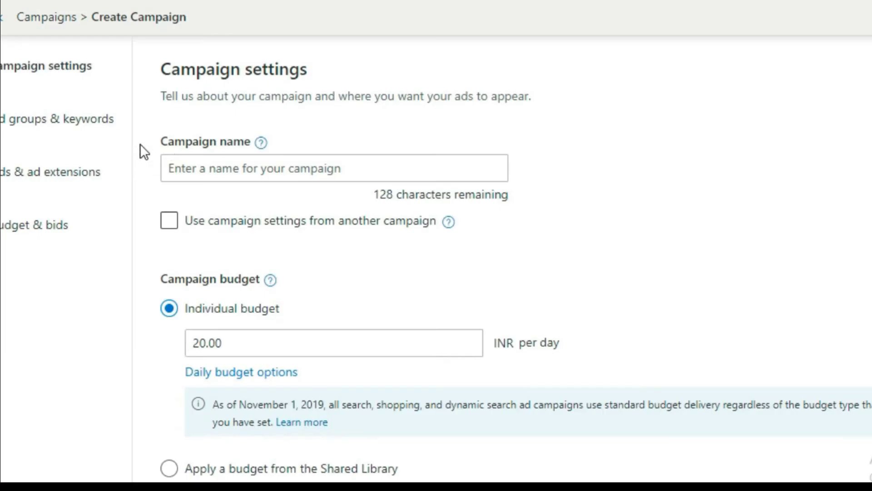
Name the campaign TIMEBBUCKS
left_click_drag(132, 144, 255, 164)
left_click(255, 163)
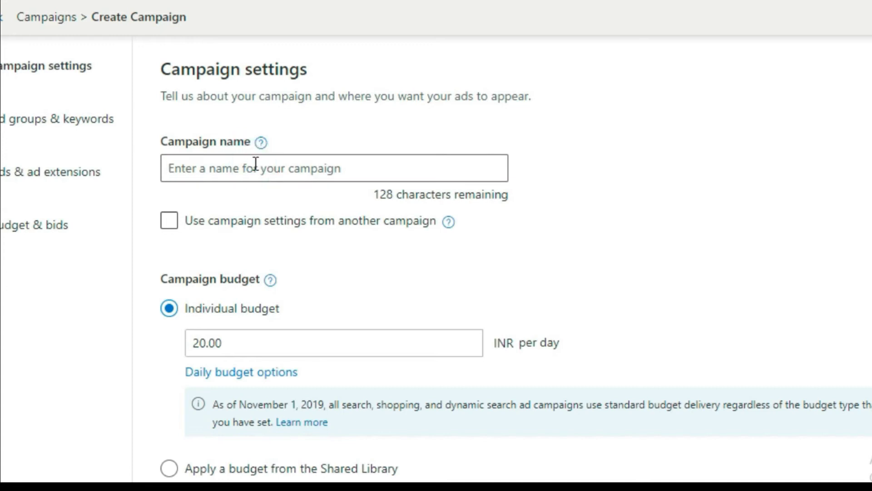
type("TIMEBV")
key("BackSpace")
type("BUCKS")
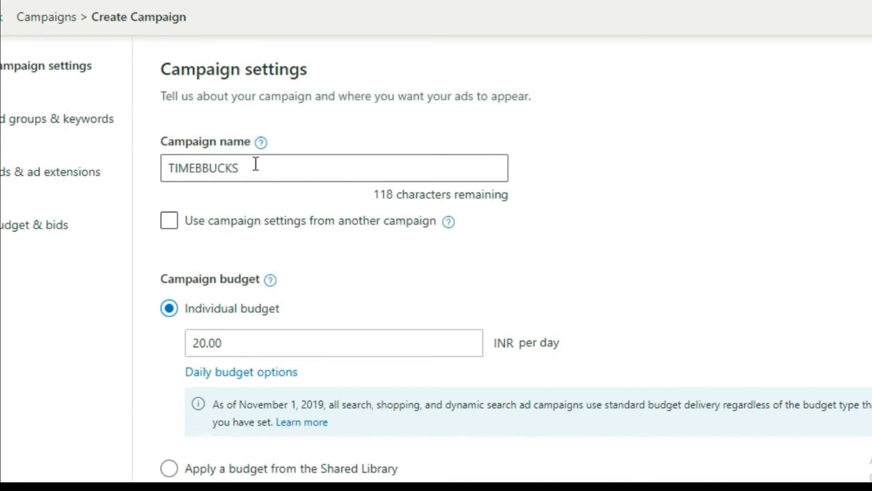
Set the campaign's individual budget to 2000 INR per day
scroll(345, 233, "down", 2)
left_click_drag(157, 195, 261, 202)
left_click_drag(261, 257, 153, 246)
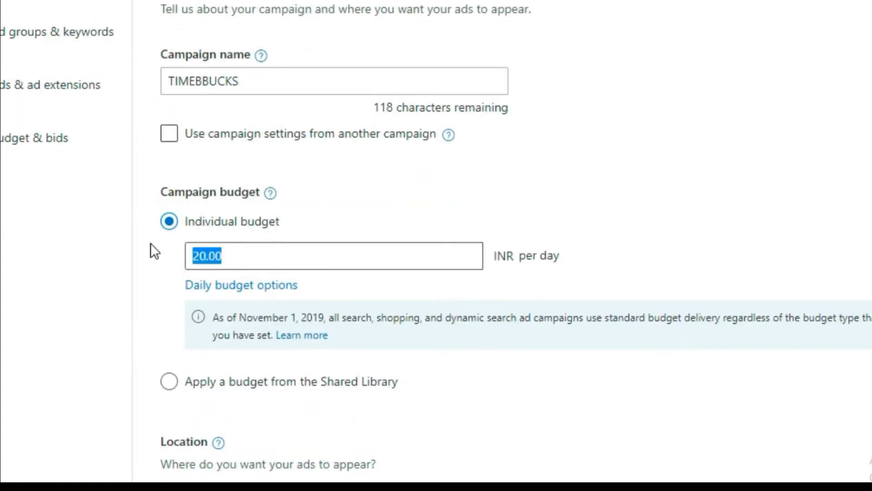
type("2000")
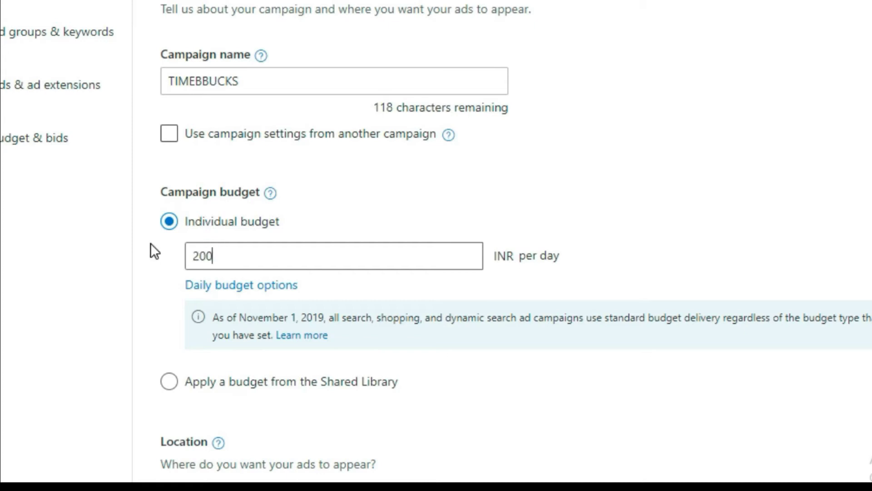
left_click(150, 243)
Review the location targeting question, then check the countries allowed for the TimeBucks offer on its MaxBounty page
scroll(150, 243, "down", 3)
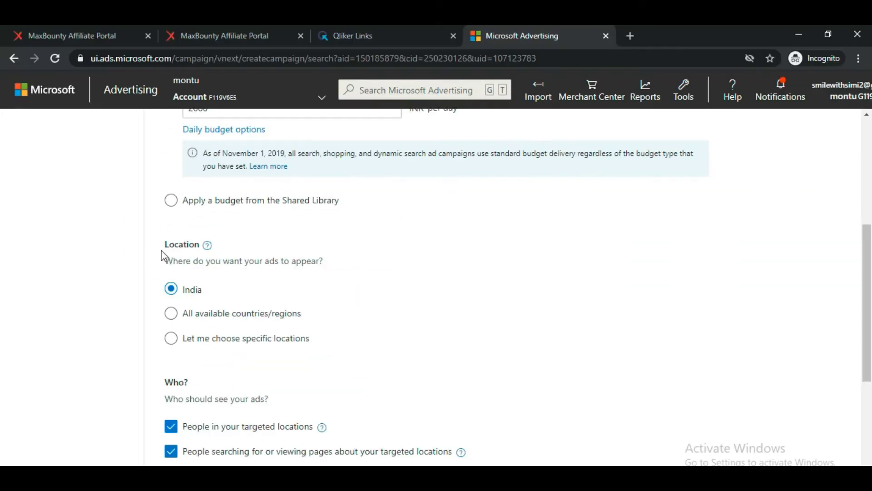
left_click_drag(162, 261, 335, 278)
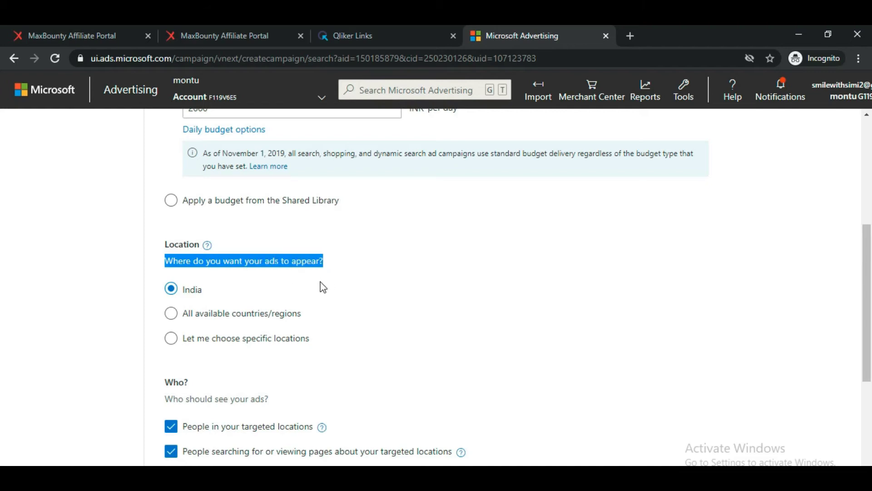
left_click(237, 36)
left_click_drag(201, 351, 361, 364)
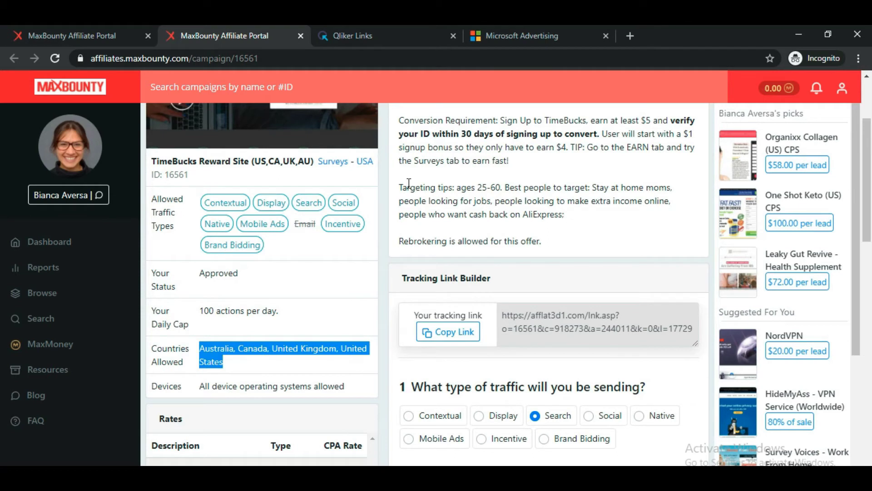
Switch back to Microsoft Advertising, choose specific locations for the campaign and add United States as a location target
left_click(522, 36)
left_click(171, 341)
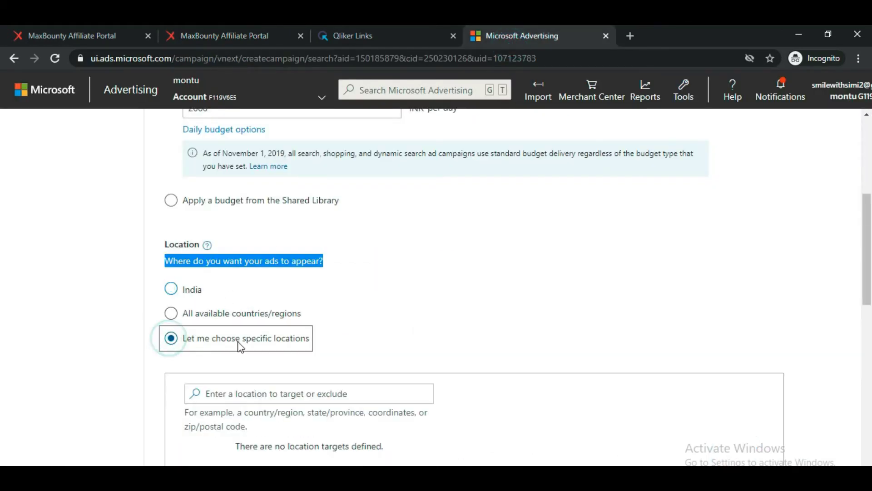
left_click(275, 391)
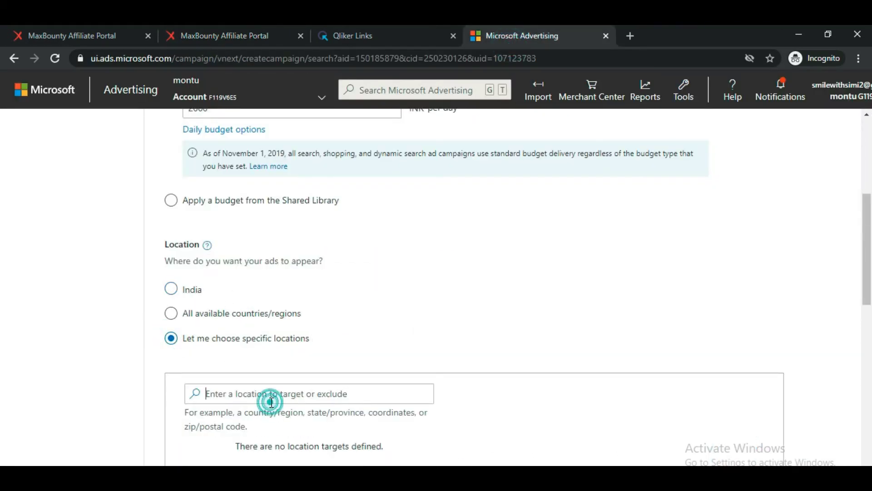
type("UNITE")
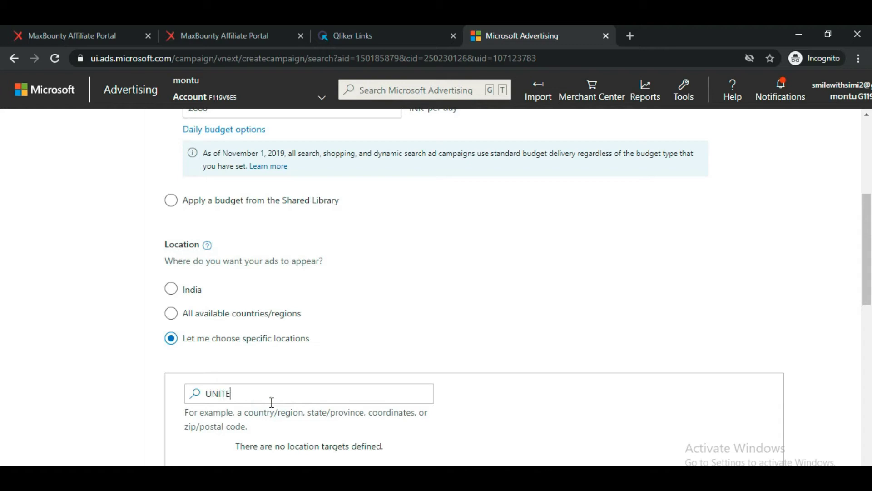
type("D STATES")
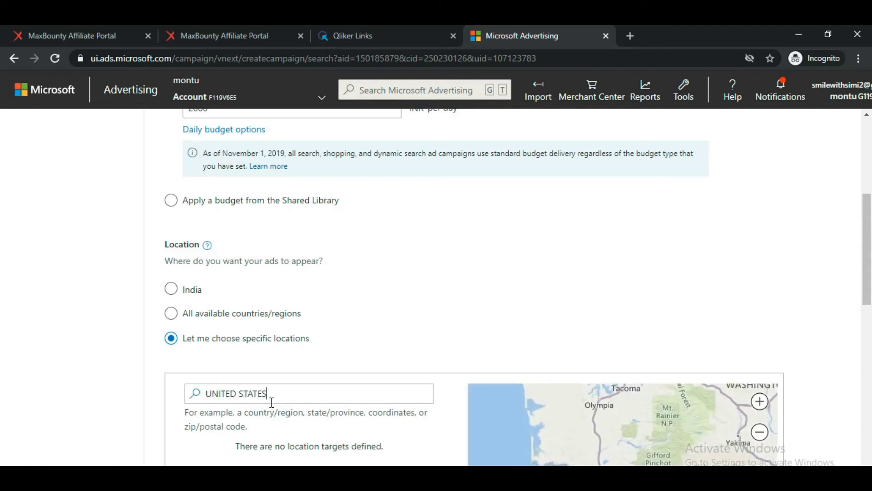
left_click(270, 411)
Limit who sees the ads to people in the targeted locations, excluding people searching for or viewing pages about them
scroll(379, 381, "down", 8)
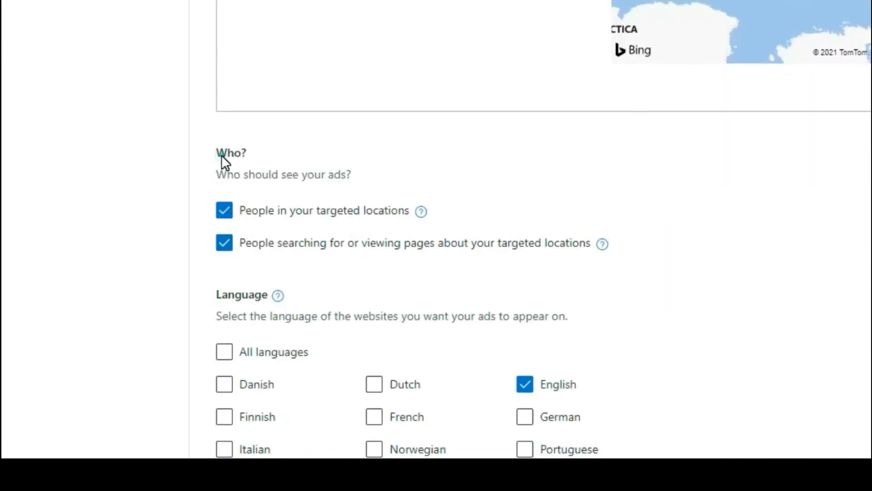
left_click_drag(222, 156, 384, 186)
left_click(380, 180)
left_click(224, 243)
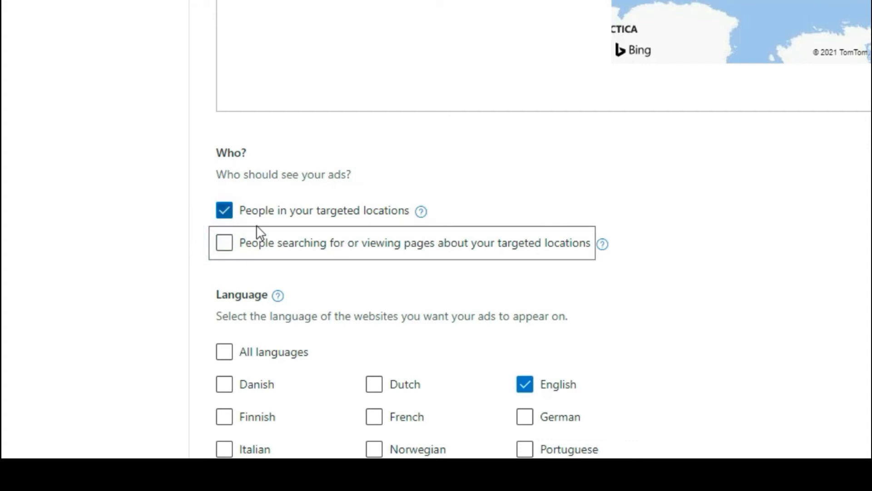
left_click(743, 197)
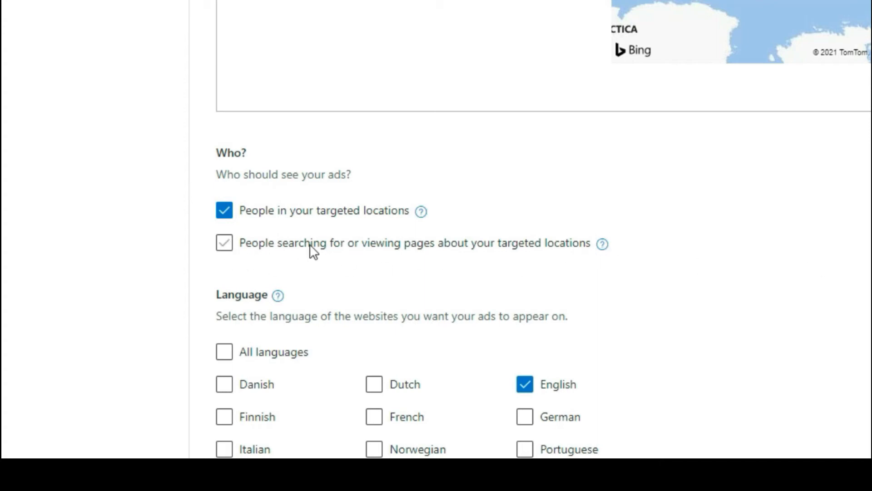
Check the language setting against the TimeBucks offer on MaxBounty, keep English and save the campaign settings
scroll(644, 253, "down", 3)
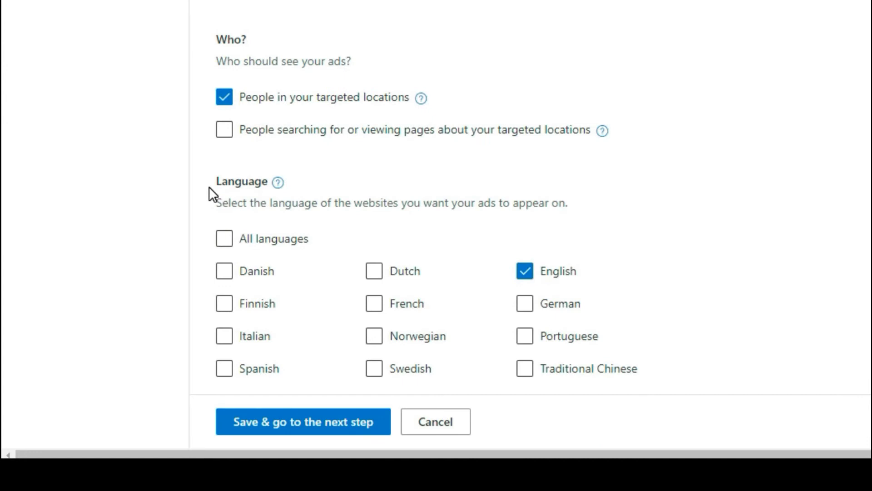
left_click_drag(210, 187, 262, 183)
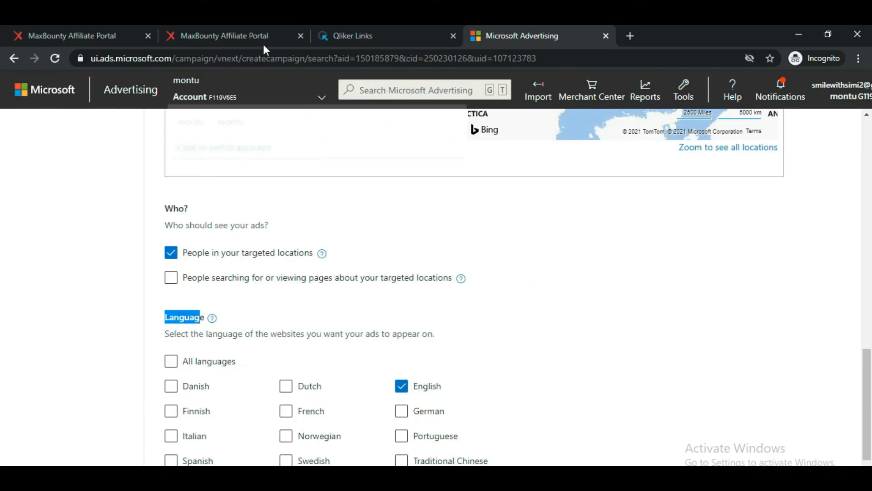
left_click(252, 36)
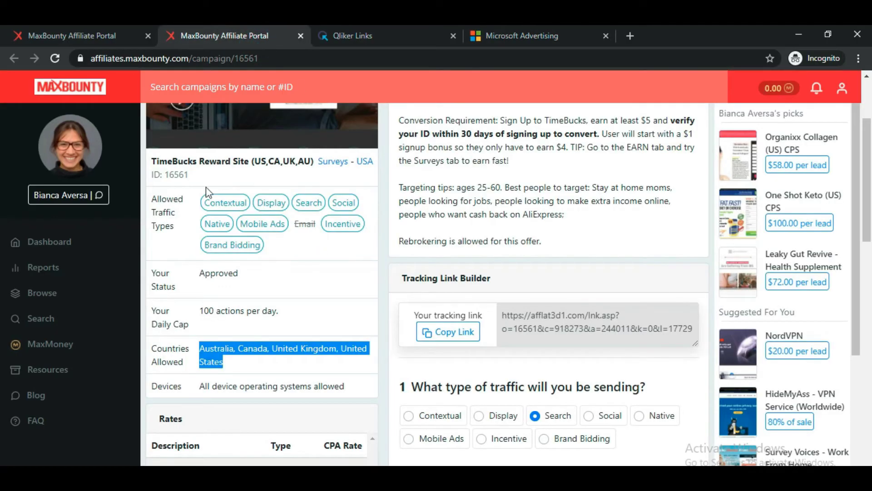
left_click(565, 28)
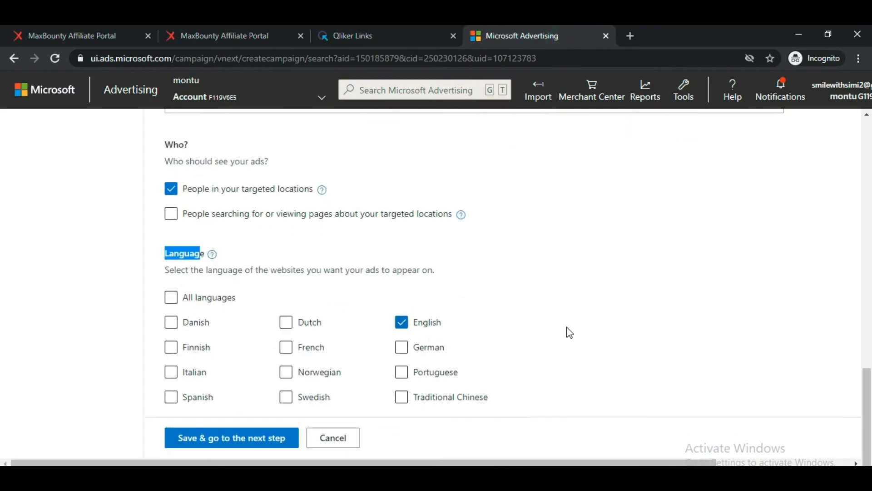
left_click(224, 438)
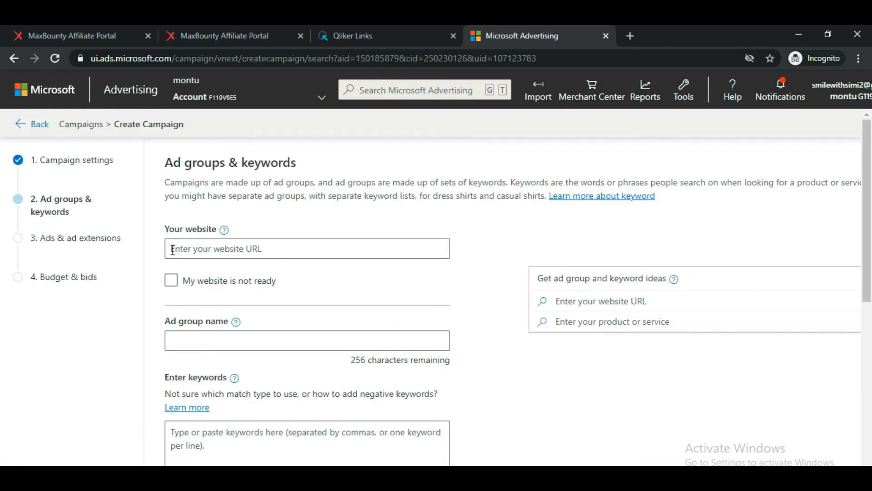
Mark the website as not ready and name the ad group BULK
left_click(172, 284)
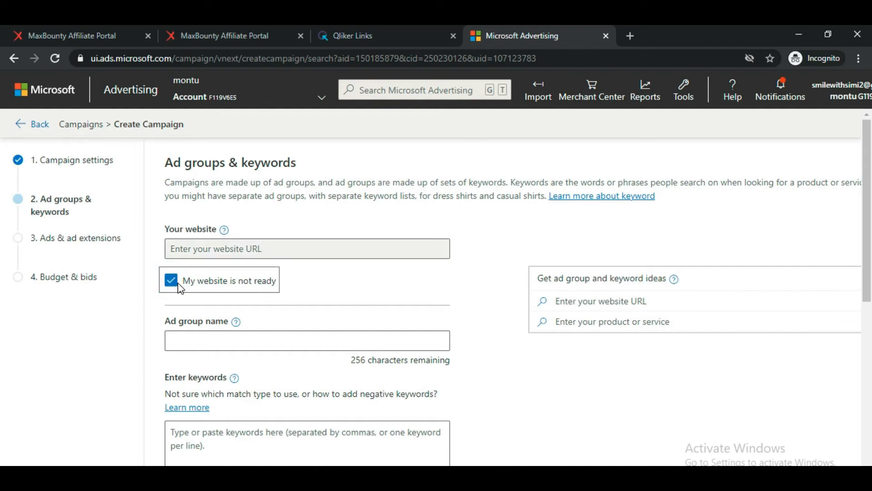
left_click_drag(165, 323, 223, 327)
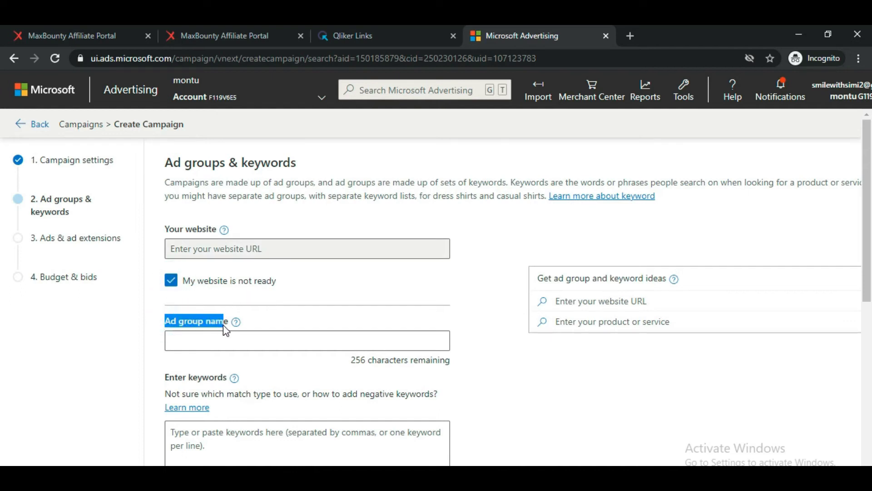
left_click(212, 345)
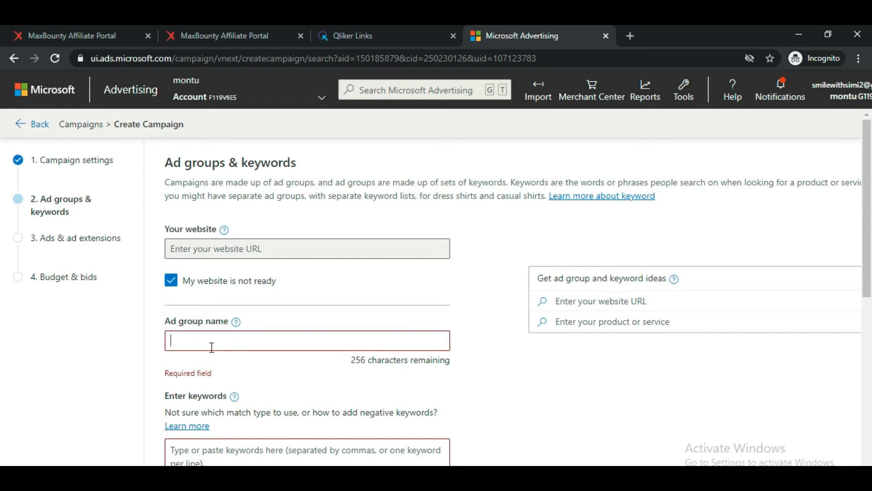
type("BULK")
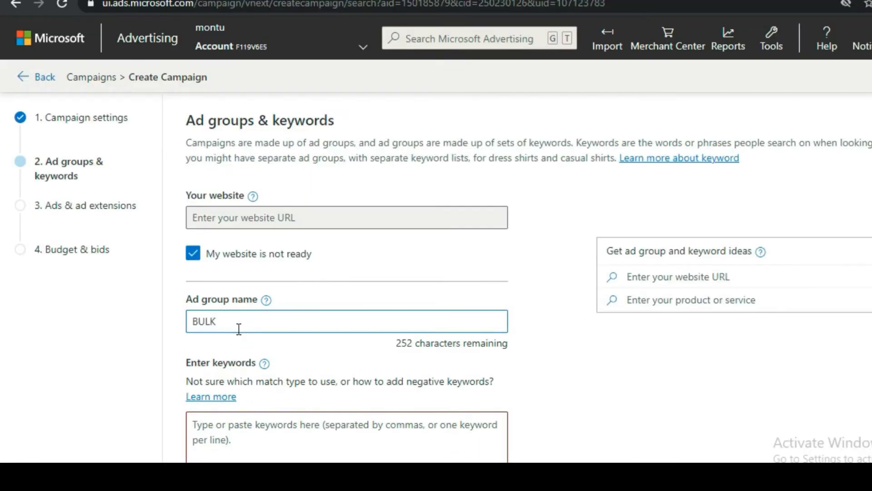
Review the TimeBucks offer's details and targeting tips on its MaxBounty page
left_click(514, 282)
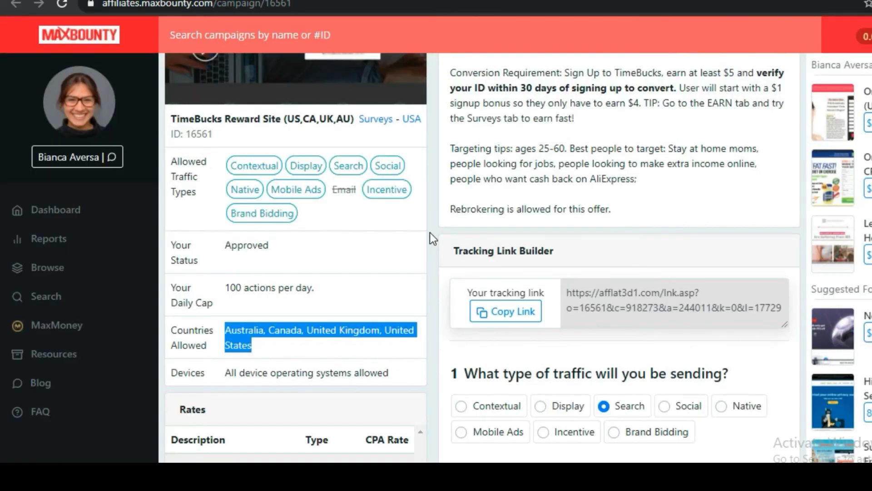
left_click(432, 233)
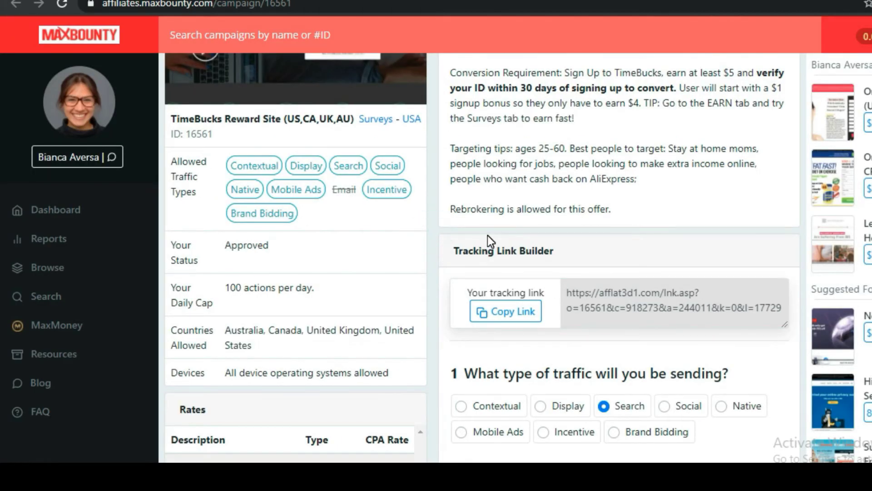
scroll(487, 236, "up", 3)
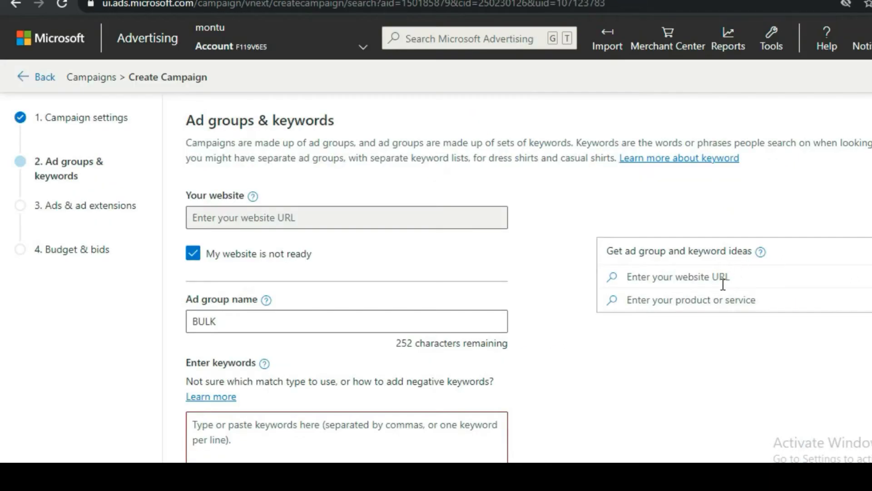
Back in Microsoft Advertising, get keyword ideas for the product or service PAID SURVEY and review the suggested ad groups
left_click(705, 298)
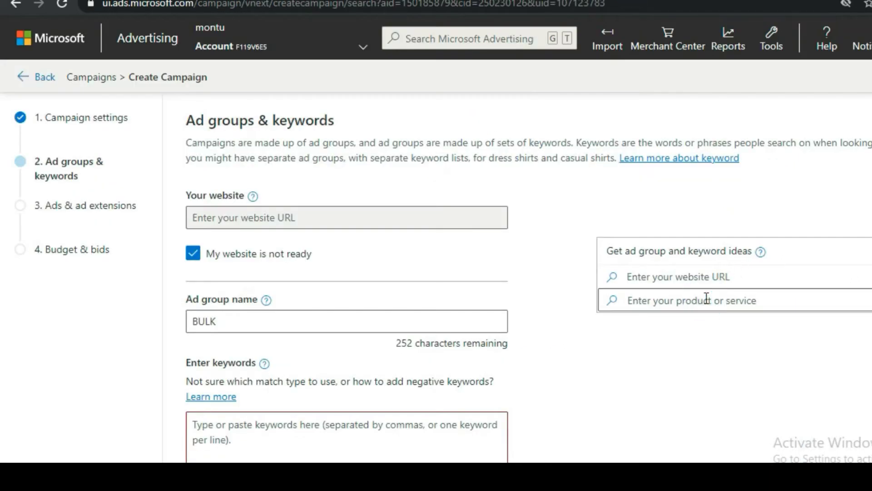
type("PAID SURVEY")
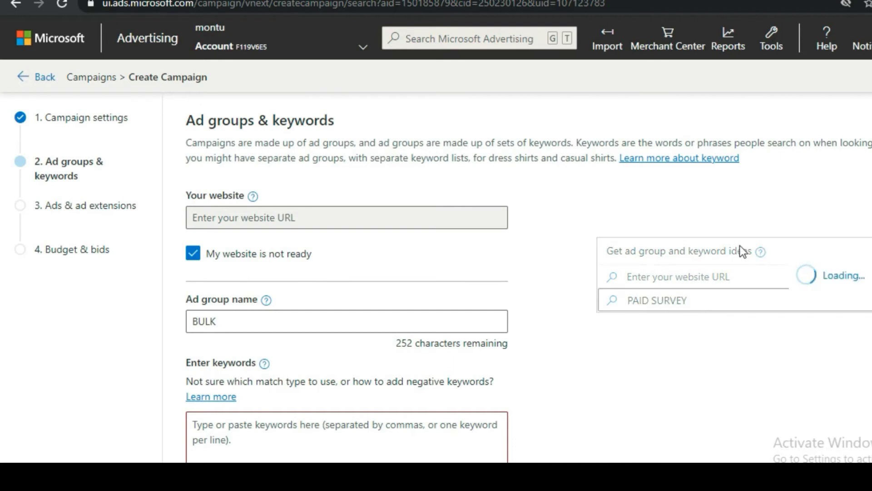
scroll(739, 251, "down", 4)
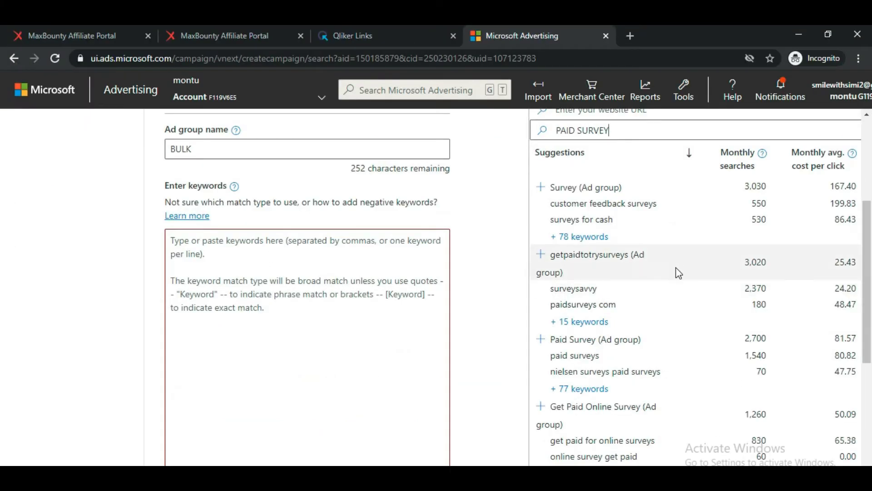
scroll(678, 273, "down", 2)
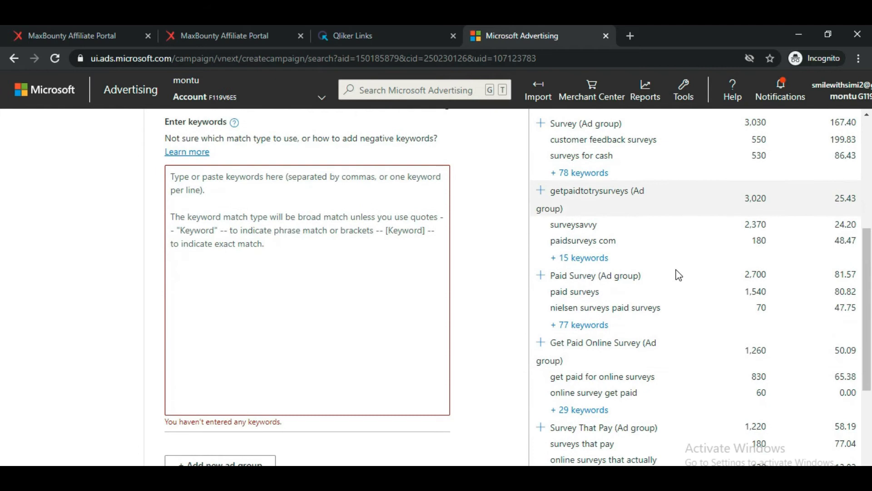
scroll(685, 377, "down", 3)
scroll(685, 378, "up", 5)
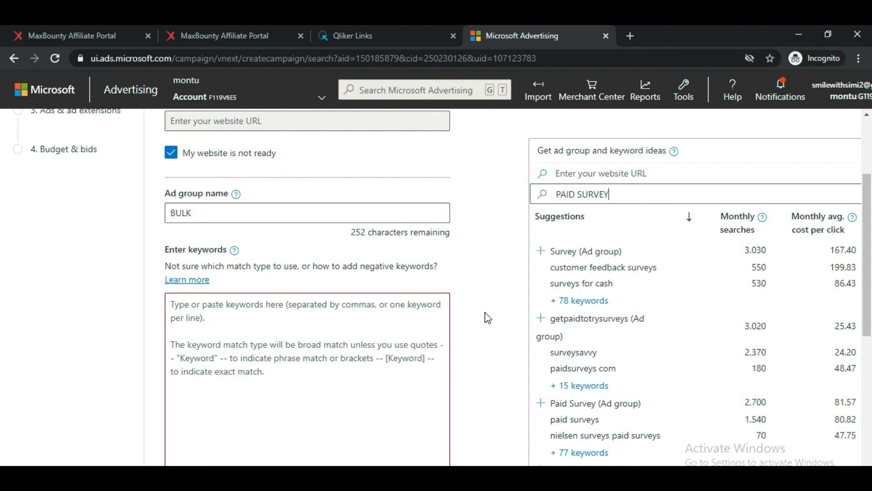
Add all suggested keywords from the Survey ad group idea to the BULK ad group
left_click(575, 302)
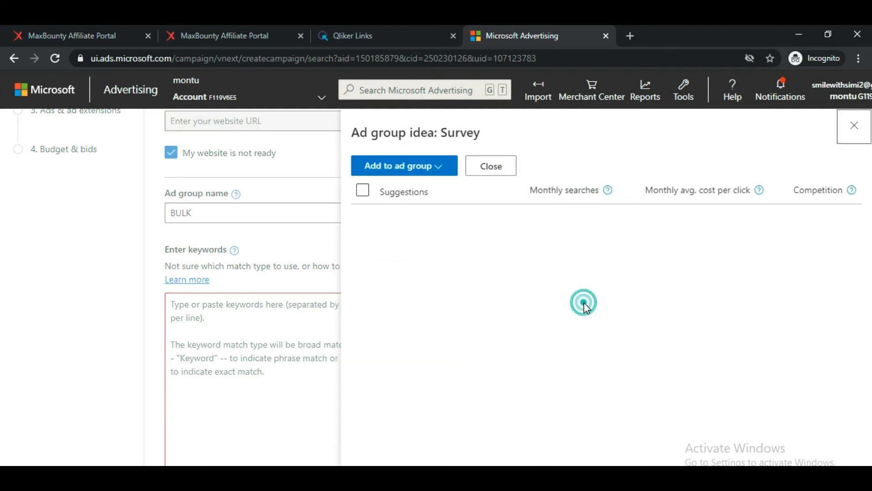
left_click(352, 190)
left_click(431, 172)
mouse_move(425, 234)
left_click(467, 233)
left_click(468, 256)
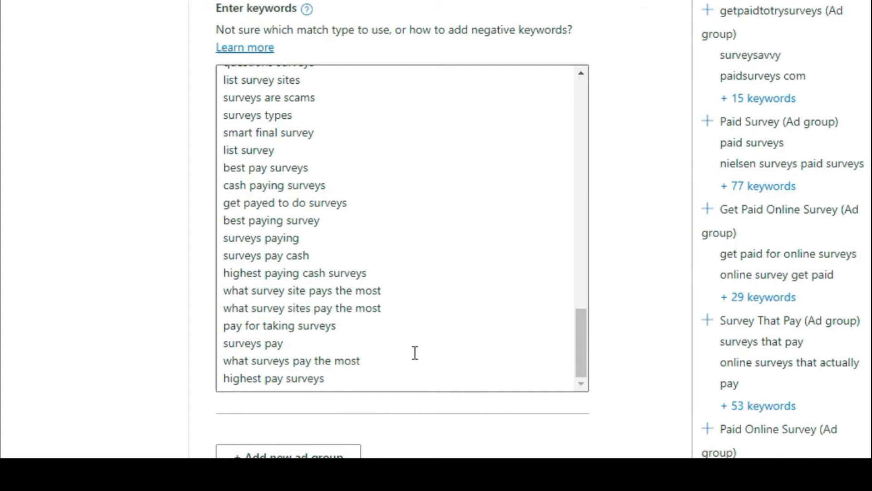
Remove the keyword "yahoo surveys" from the BULK ad group's keyword list
scroll(415, 353, "up", 6)
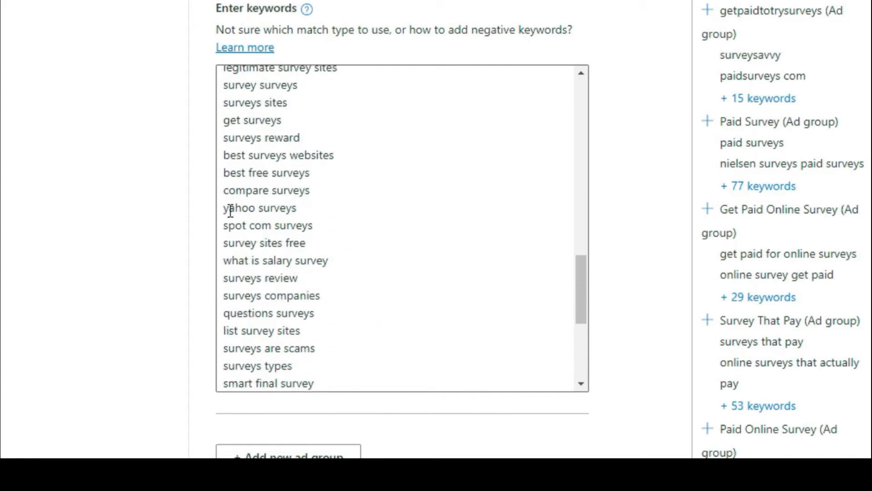
triple_click(313, 210)
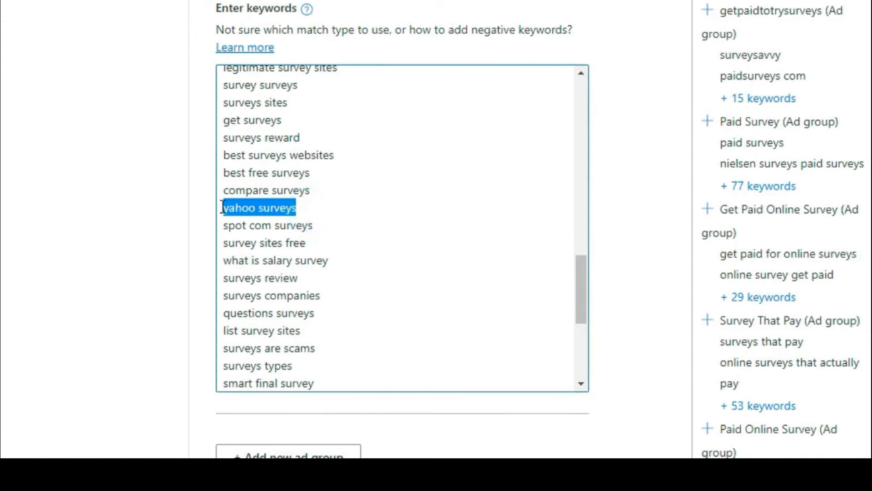
left_click(288, 176)
triple_click(318, 214)
key("BackSpace")
key("BackSpace")
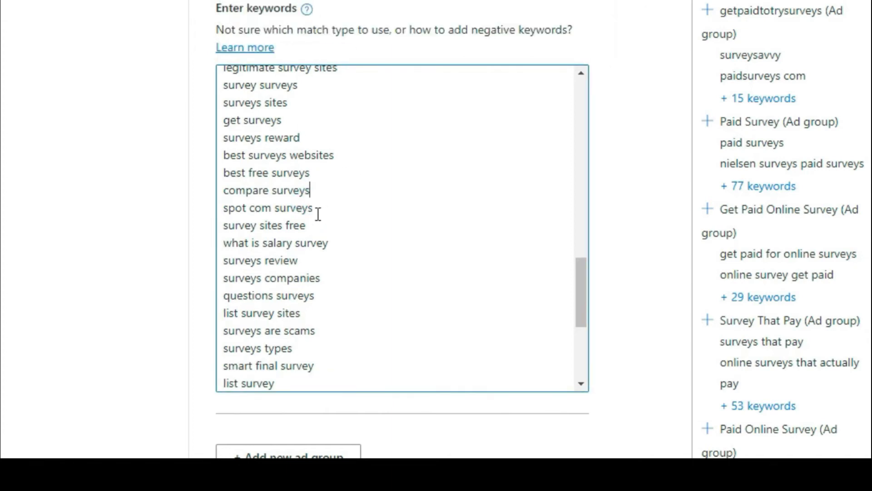
Save the ad group with its keywords and start creating an ad for BULK
scroll(389, 205, "down", 5)
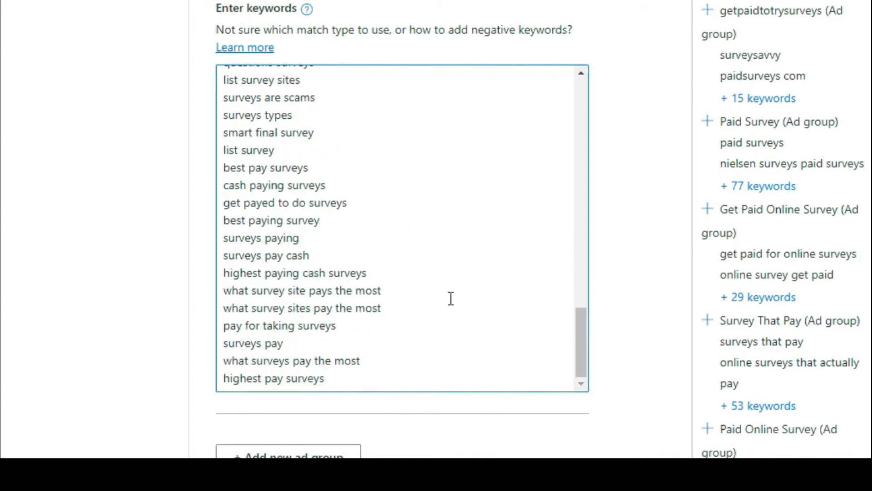
scroll(503, 337, "up", 12)
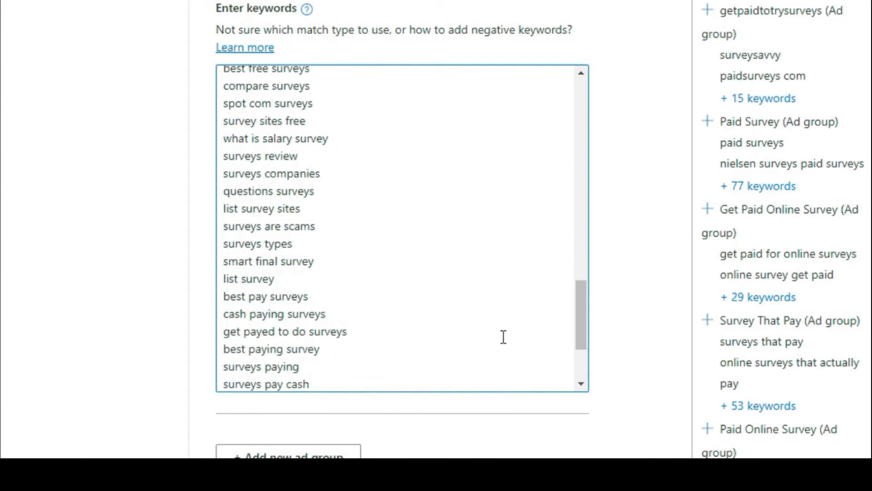
scroll(503, 336, "down", 12)
scroll(504, 337, "down", 1)
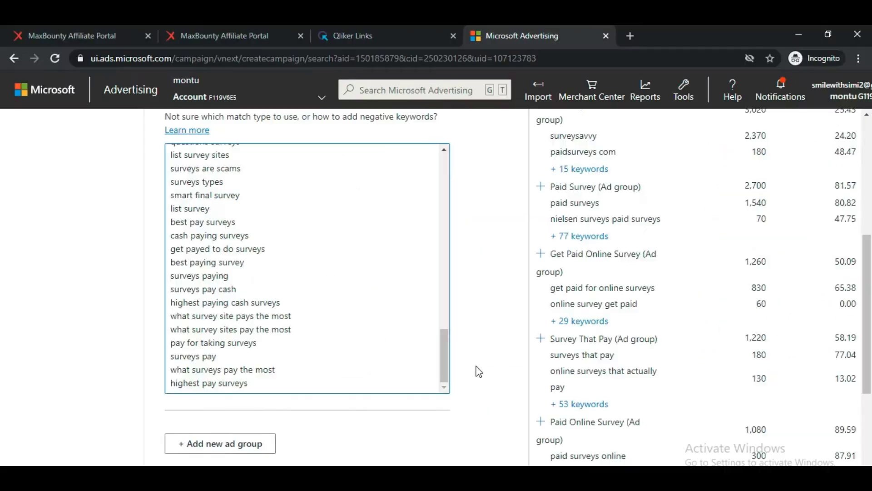
scroll(619, 363, "down", 5)
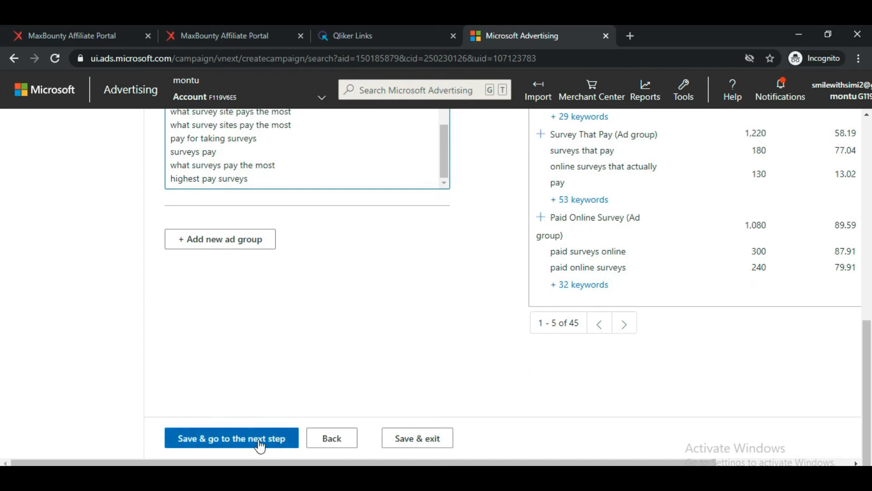
left_click(216, 448)
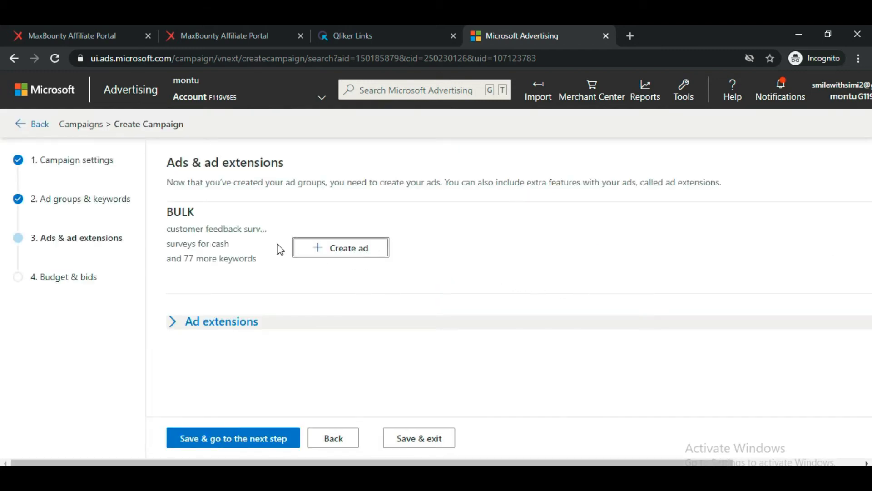
left_click(348, 248)
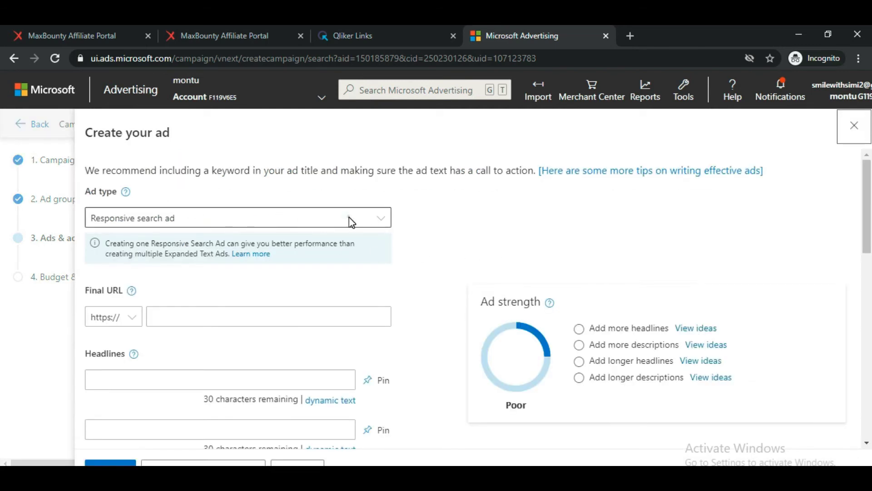
Change the type of the new ad to Expanded text ad
left_click(290, 224)
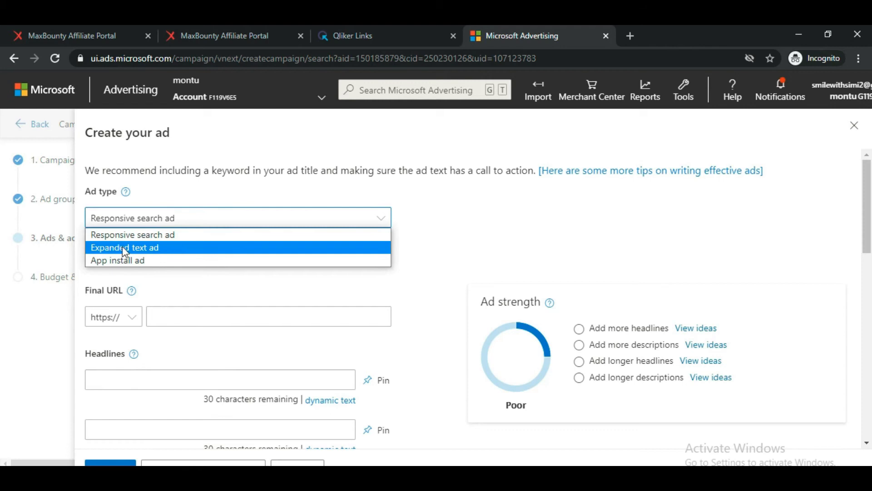
left_click(210, 250)
left_click_drag(210, 252, 88, 255)
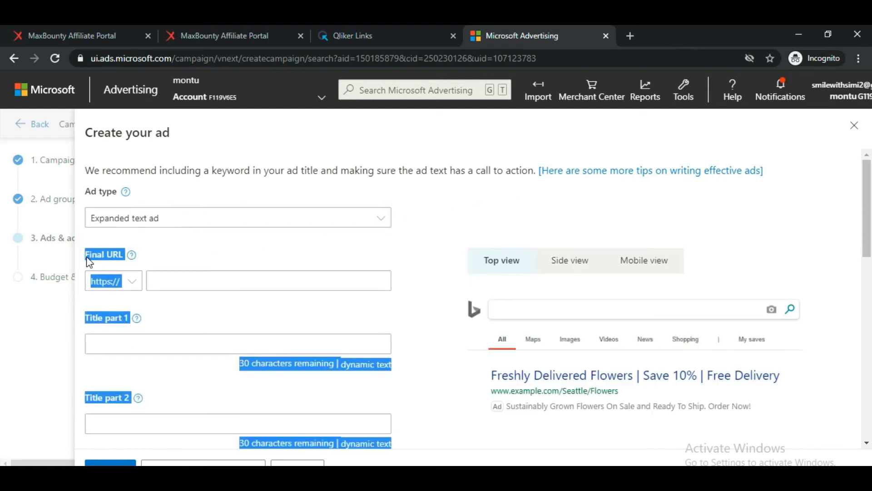
left_click(228, 263)
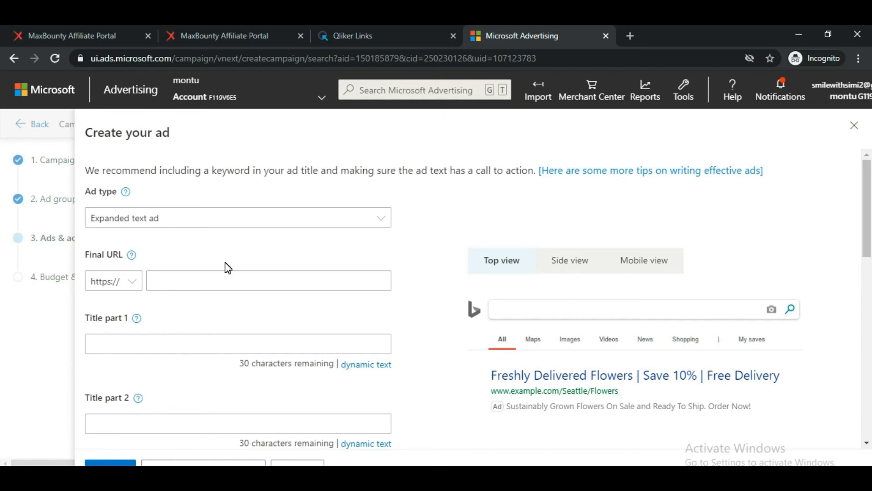
left_click(187, 275)
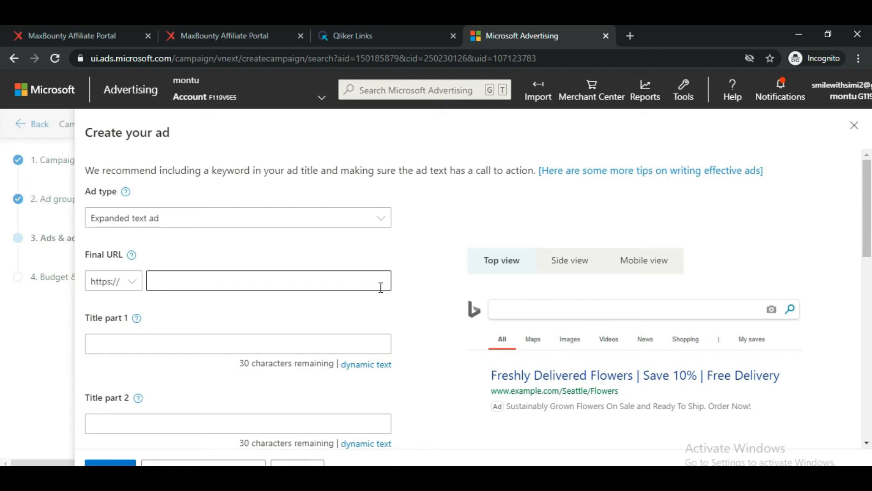
Switch to the MaxBounty campaign page and open the preview of the US (Default) landing page
key("ctrl+2")
scroll(293, 306, "down", 5)
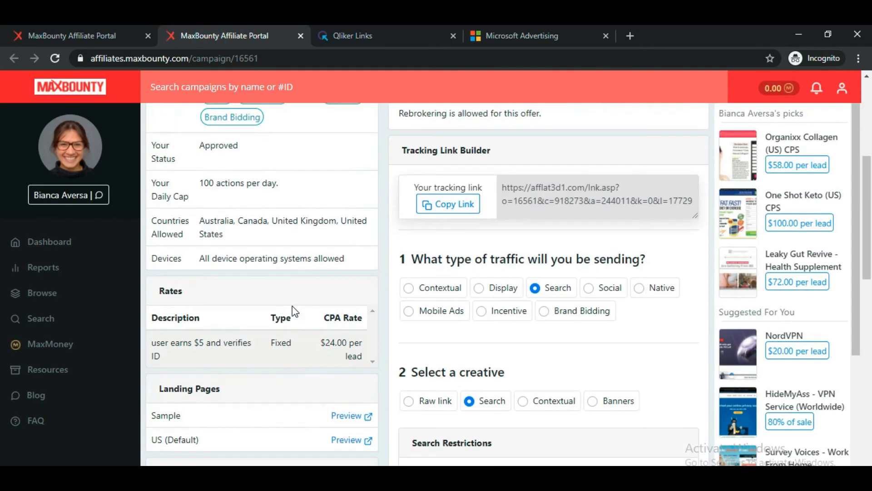
scroll(293, 306, "down", 3)
left_click(216, 309)
left_click_drag(217, 309, 151, 312)
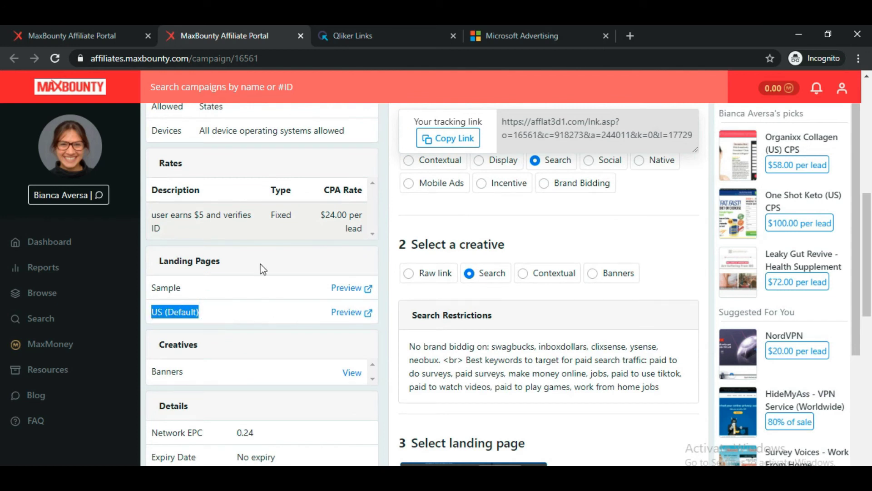
left_click(356, 313)
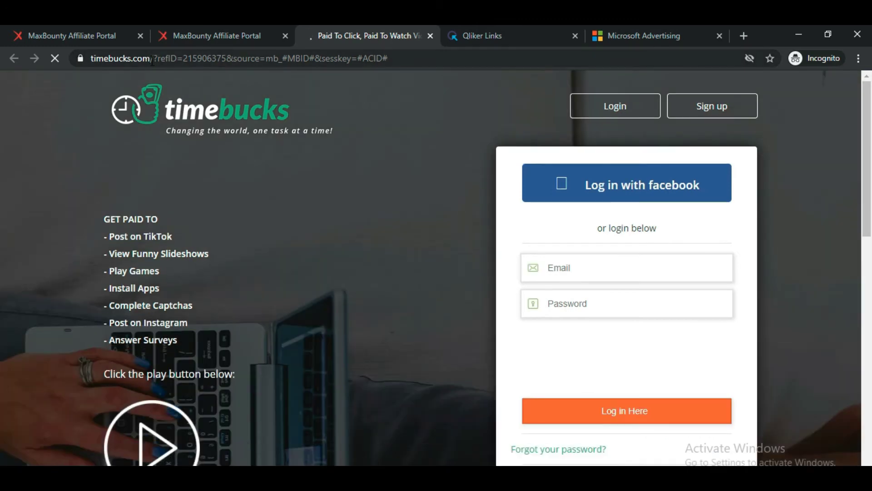
left_click(154, 60)
left_click(154, 60)
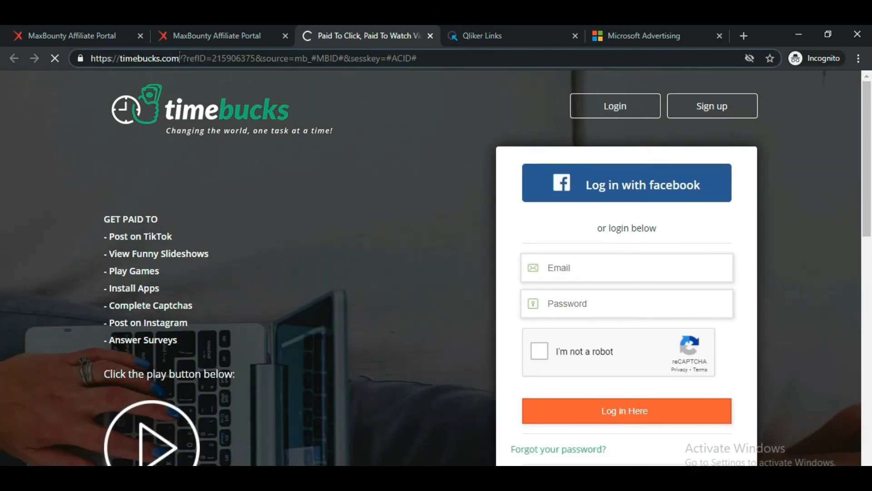
left_click_drag(179, 58, 90, 58)
right_click(159, 59)
left_click(221, 127)
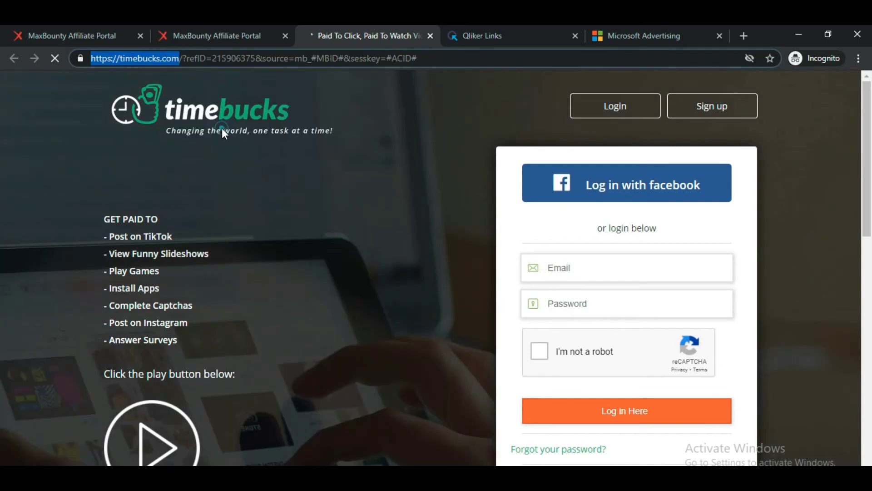
left_click(629, 40)
left_click(203, 274)
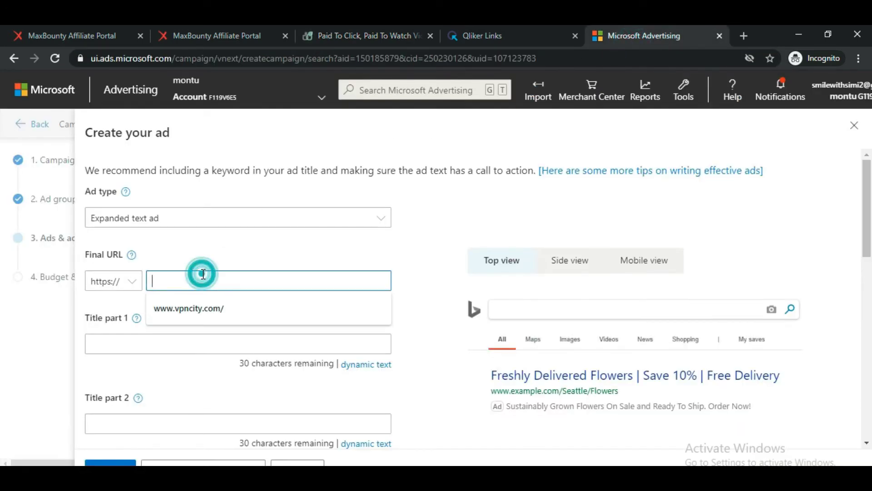
key("ctrl+v")
left_click(438, 274)
Look over the ad's title fields and open bing.com in a new browser tab
scroll(429, 217, "down", 2)
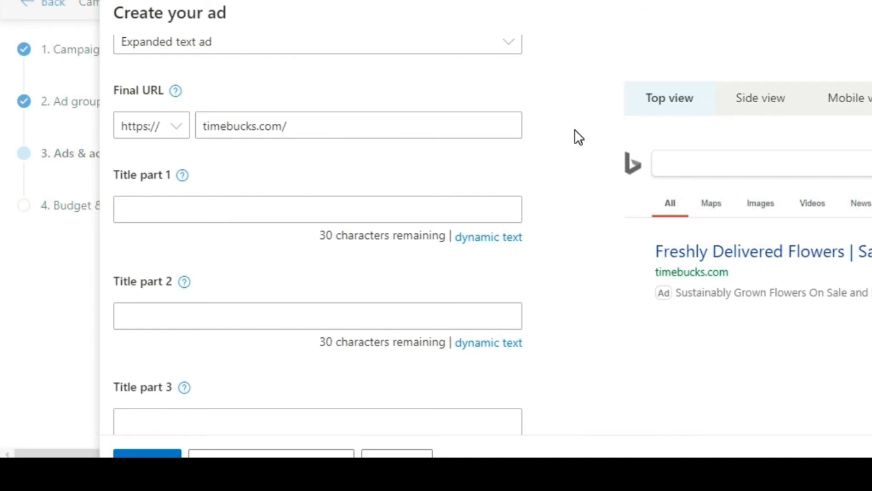
scroll(574, 132, "down", 2)
left_click_drag(113, 91, 140, 98)
left_click(543, 86)
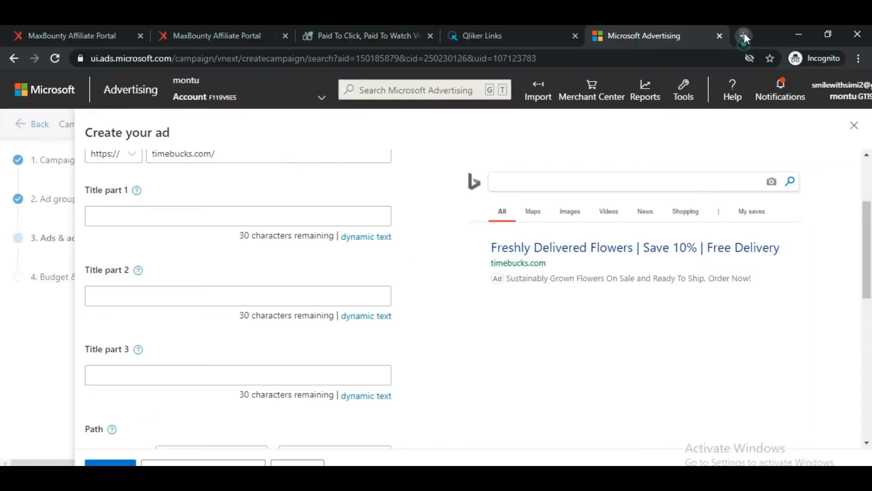
left_click(744, 32)
type("BING.COM")
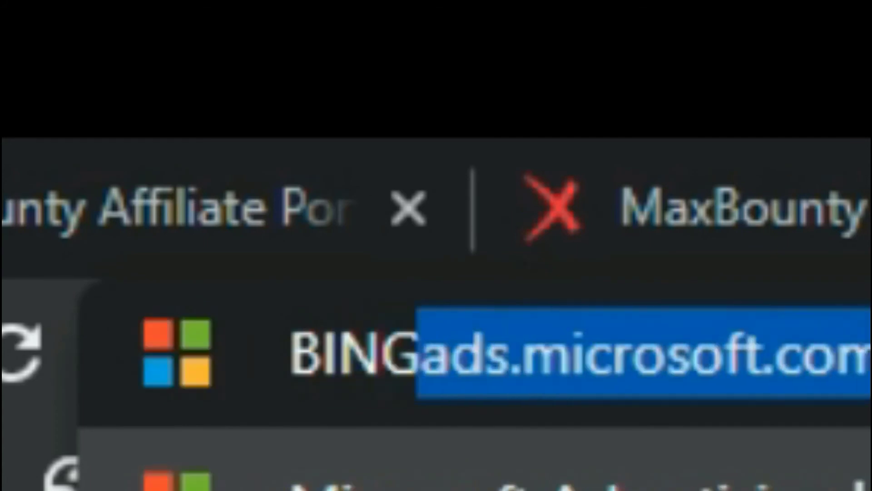
key("Return")
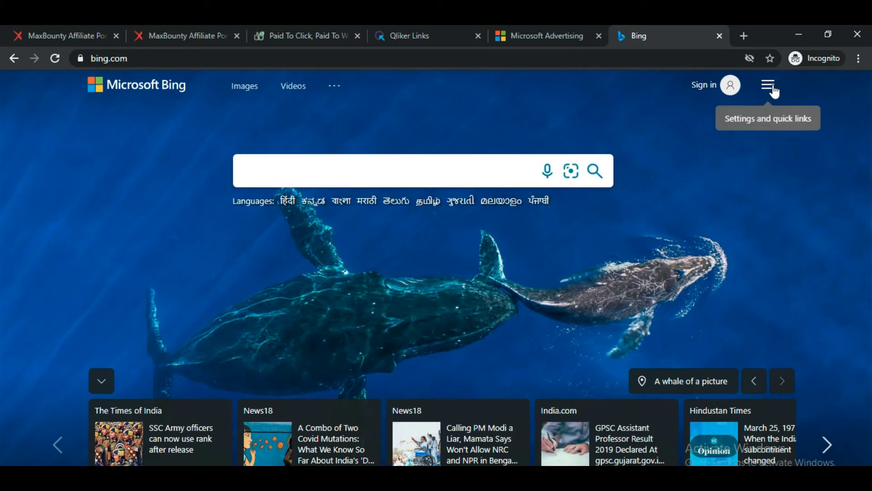
Set Bing's country/region to United States - English
left_click(768, 85)
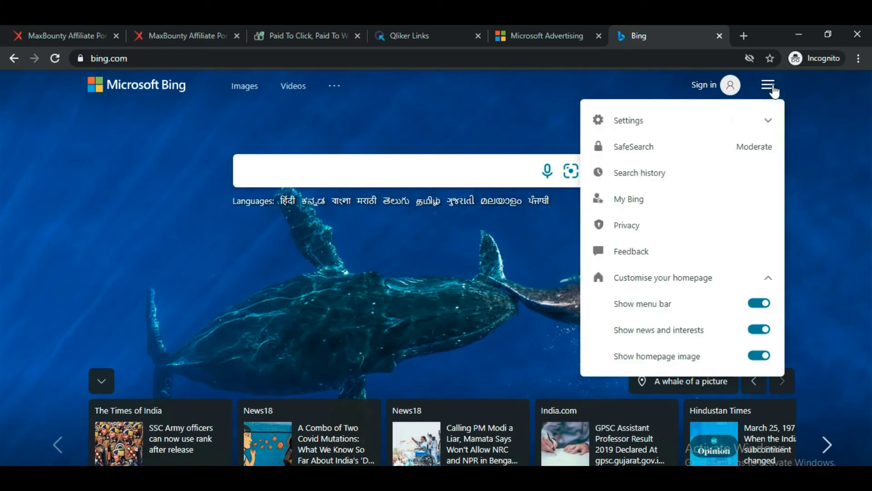
left_click(766, 121)
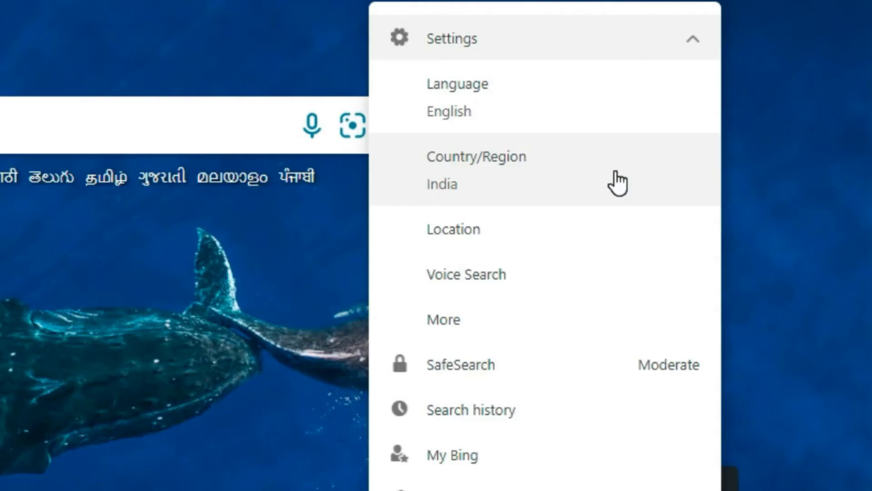
left_click(724, 205)
scroll(697, 271, "down", 12)
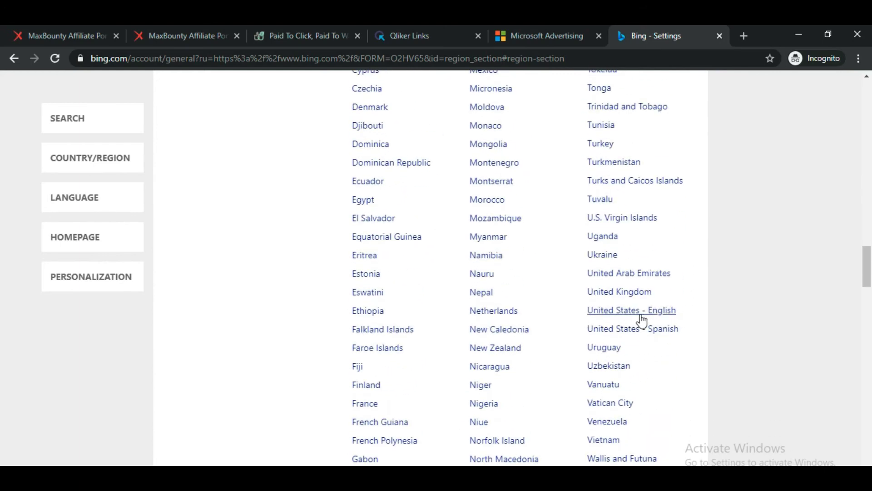
left_click(640, 316)
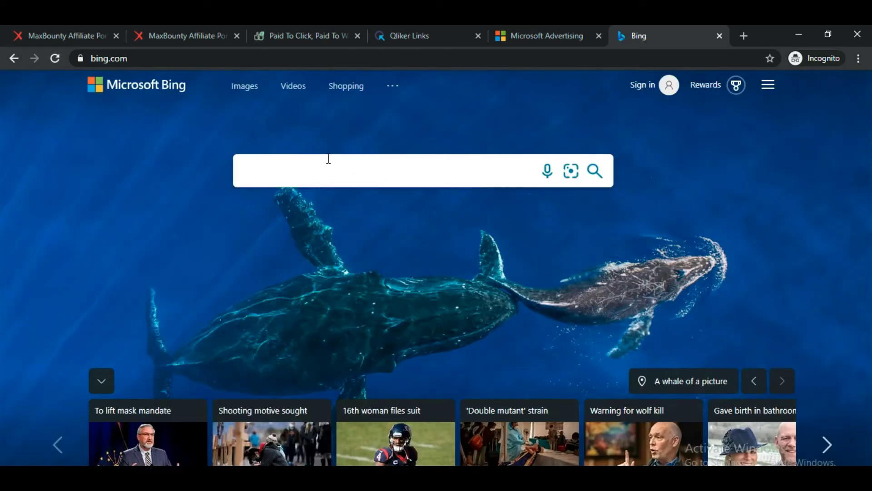
Search Bing for PAID SURVEY and examine the competitors' ads among the results
type("PAID SURVEYT")
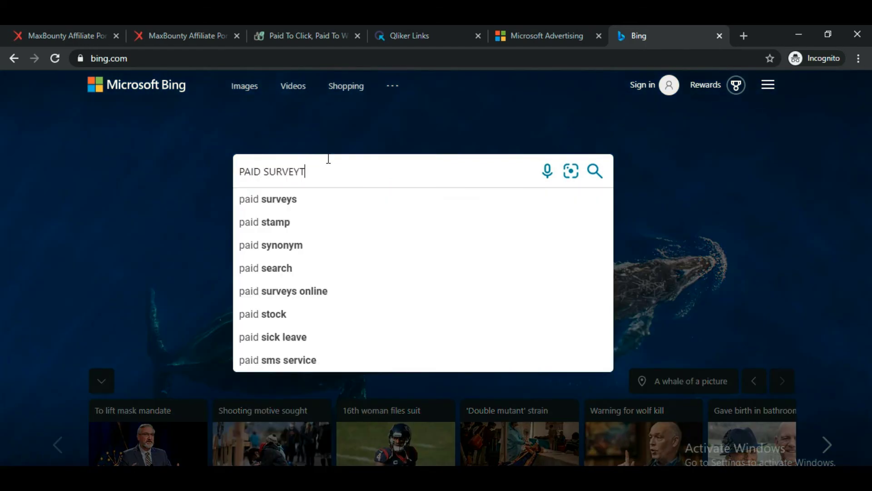
key("BackSpace")
key("Return")
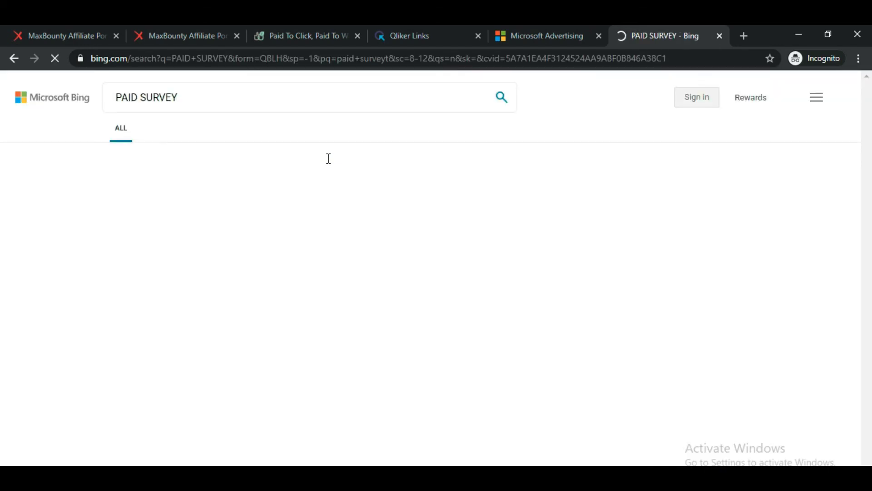
scroll(347, 163, "down", 10)
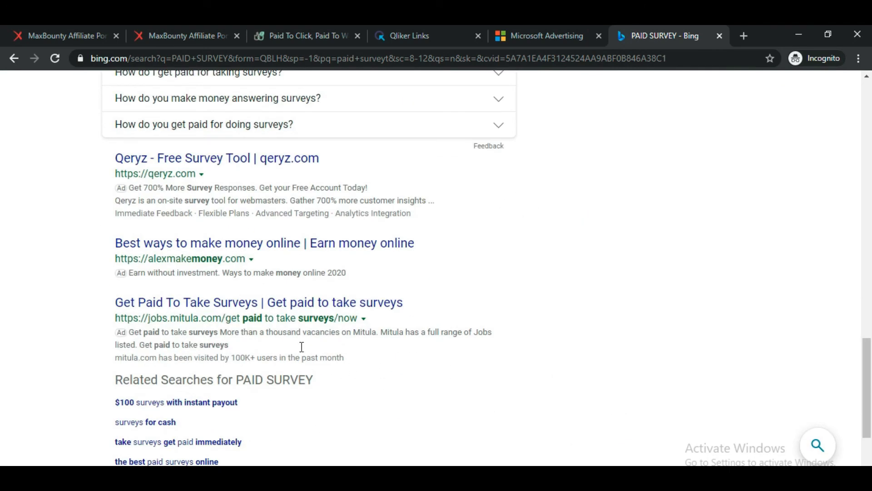
left_click_drag(103, 187, 124, 190)
left_click(69, 209)
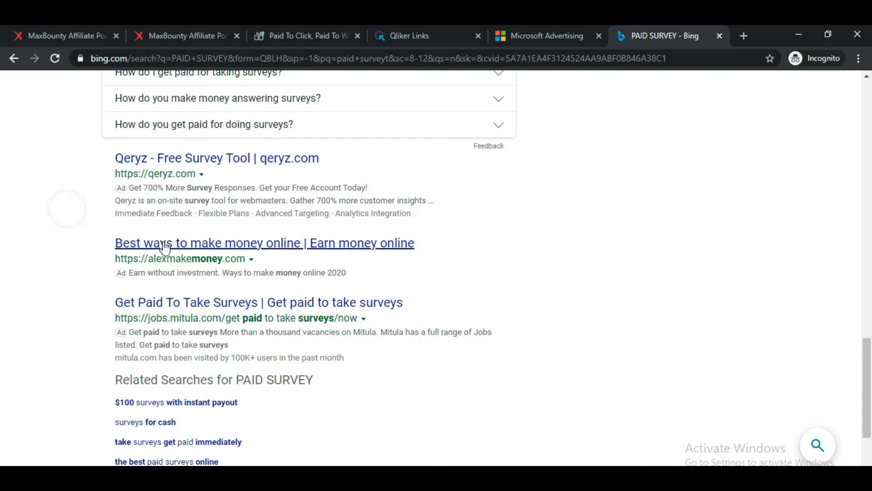
Copy the headline "Best ways to make money online" from the Bing ad and enter it as Title part 1 in Microsoft Advertising
left_click_drag(113, 244, 300, 243)
right_click(284, 248)
left_click(323, 341)
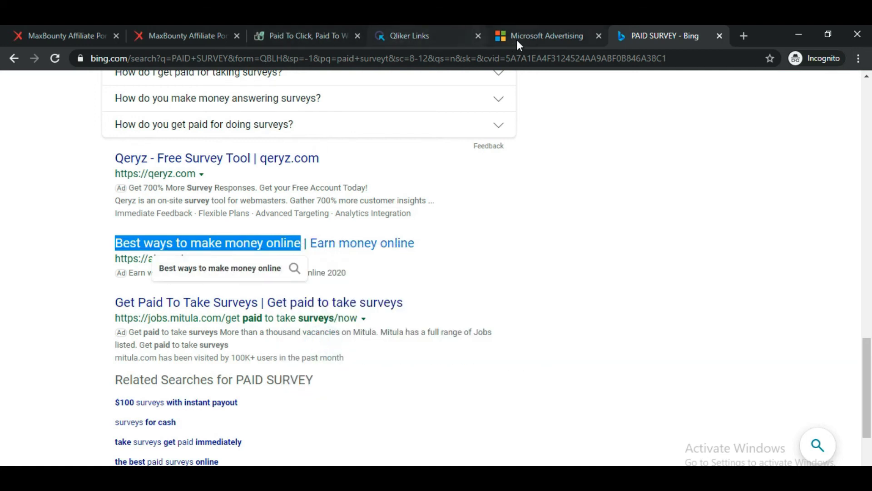
left_click(516, 37)
left_click(190, 212)
left_click(395, 446)
key("ctrl+v")
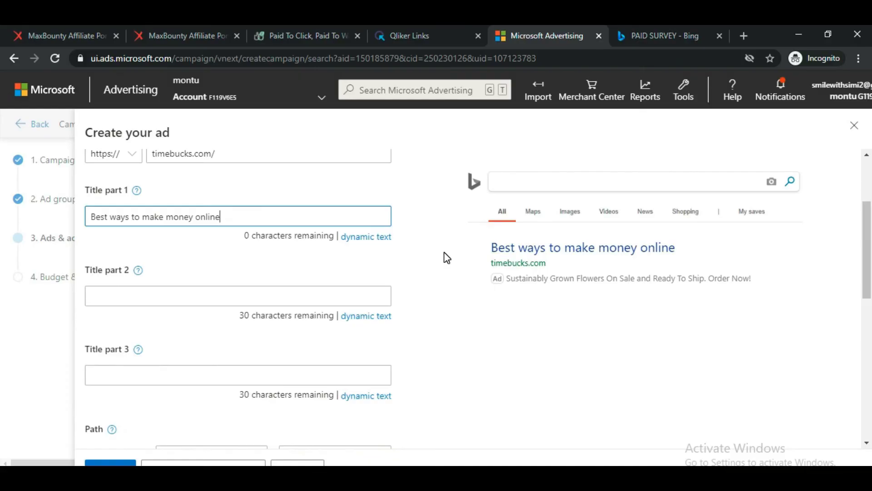
Check the competitor ad's headline on Bing again and enter "Ean Up To $50 Per Day" as Title part 2 of the ad
left_click(661, 35)
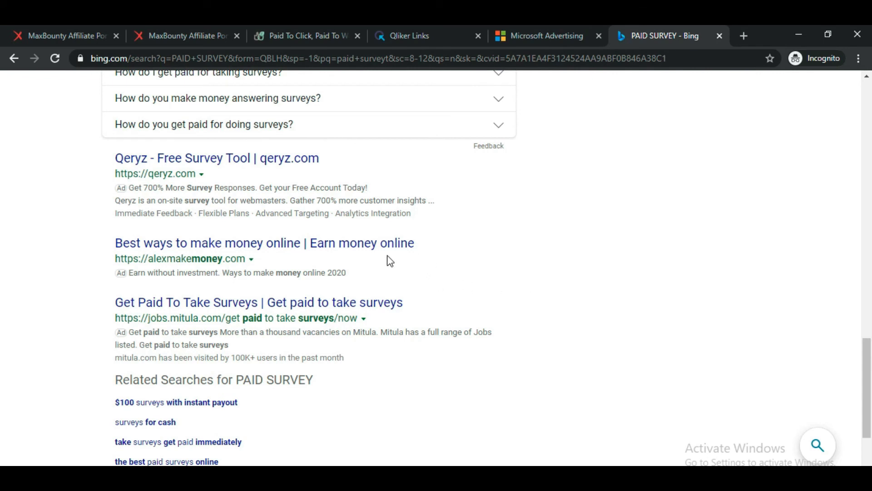
left_click(537, 32)
left_click(171, 290)
type("Ean")
type(" Up To")
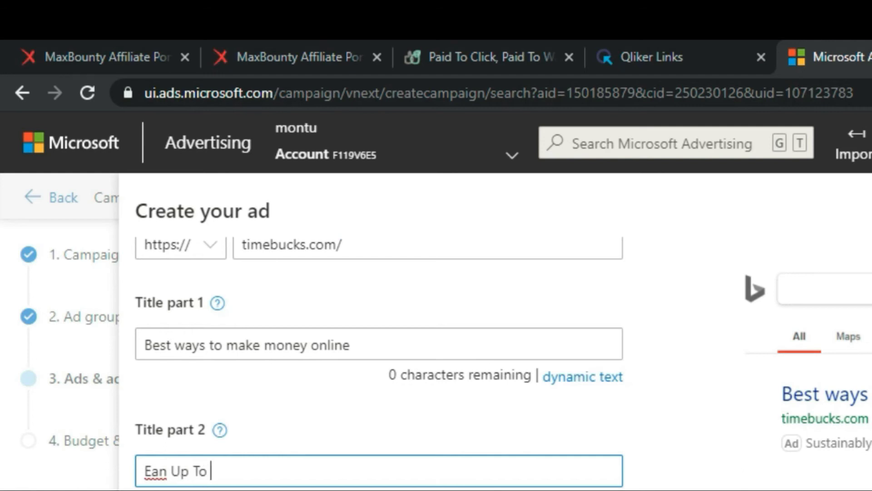
type(" $50 Per Day")
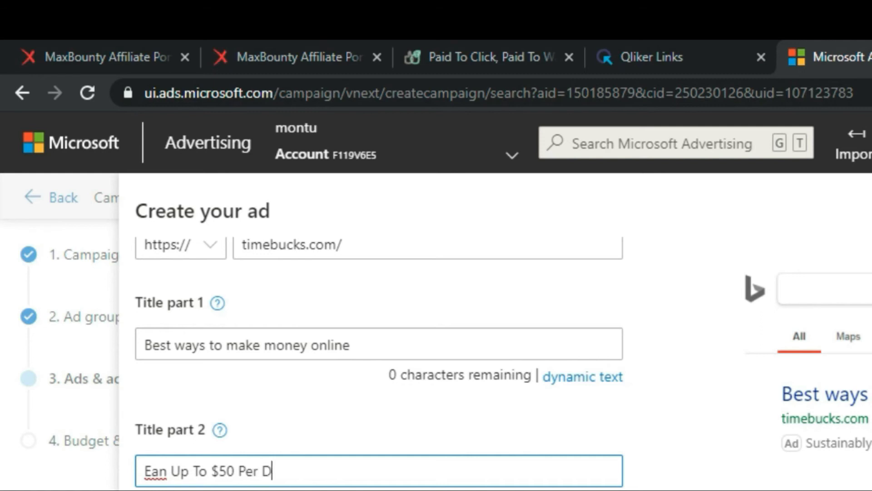
key("Tab")
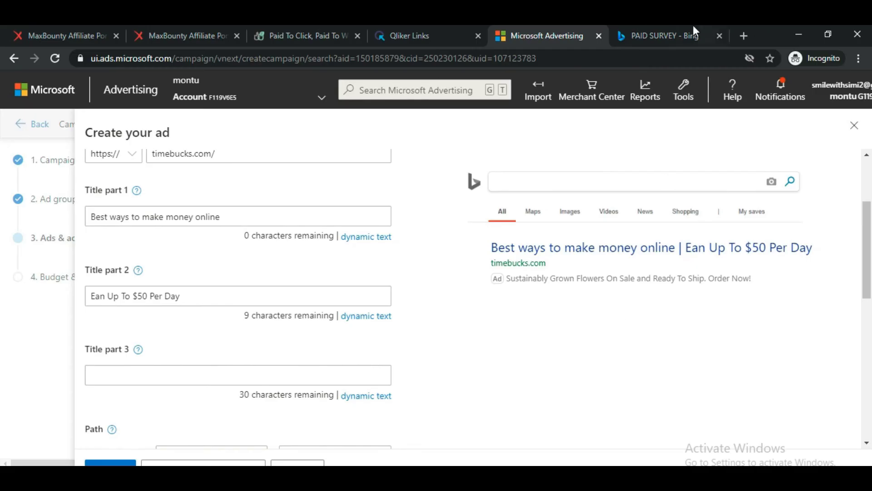
Glance at the Bing ads once more and enter 2021 as Title part 3 of the ad
left_click(681, 36)
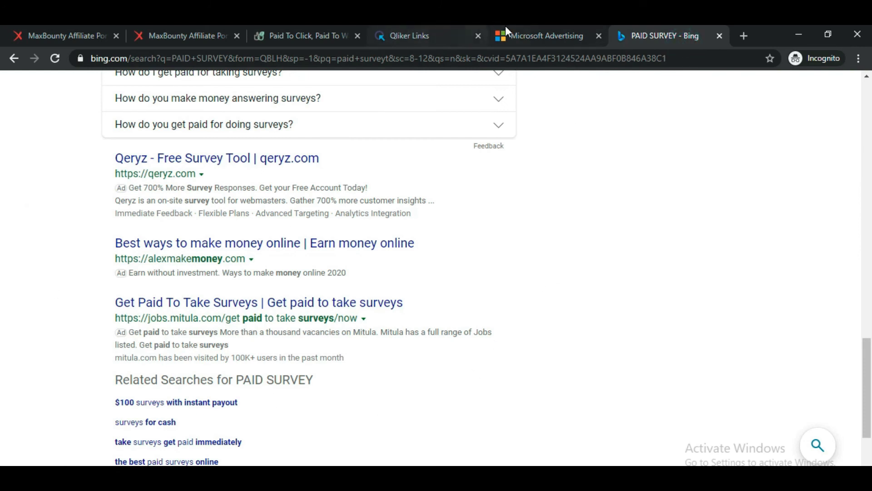
left_click(522, 35)
left_click(135, 372)
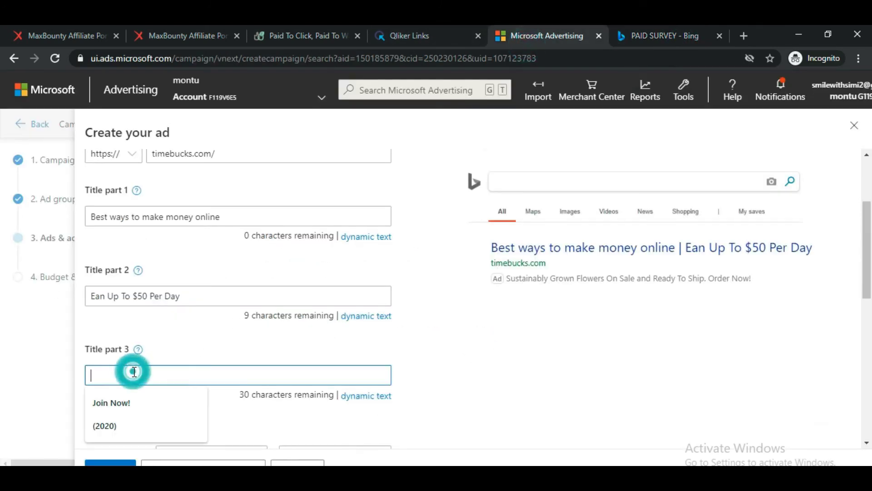
type("2021")
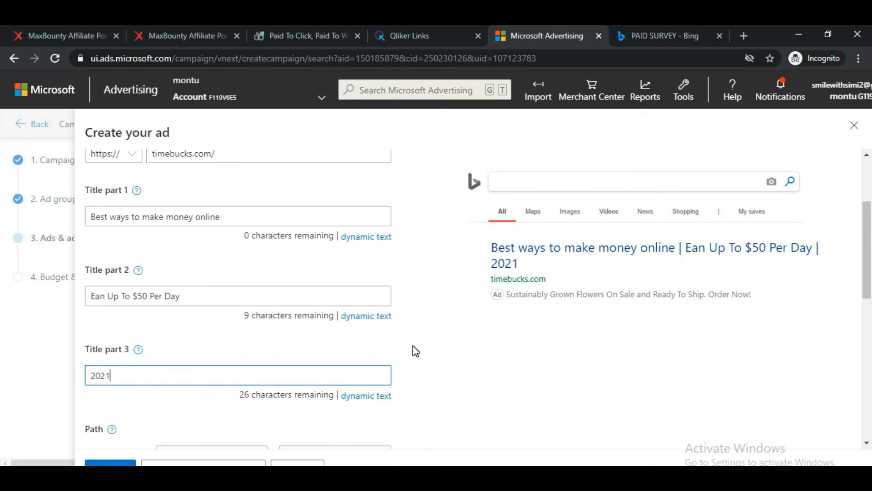
Copy "Earn without investment" from the Bing ad's description and enter it as Ad text 1 in Microsoft Advertising
scroll(413, 351, "down", 5)
left_click_drag(86, 238, 127, 247)
left_click(661, 27)
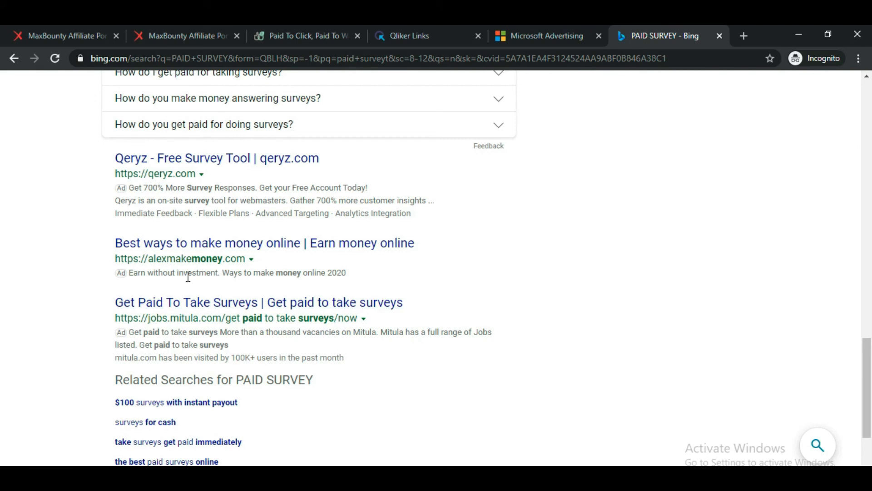
left_click_drag(131, 273, 218, 274)
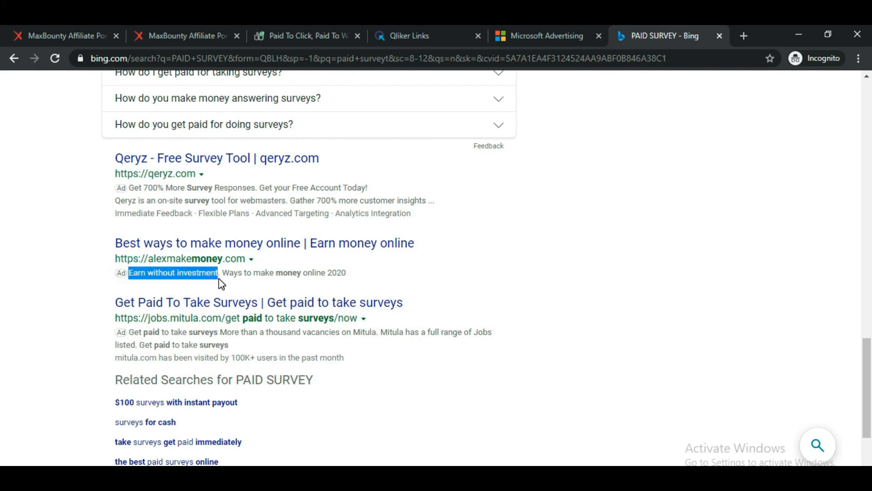
right_click(214, 278)
left_click(232, 287)
left_click(544, 35)
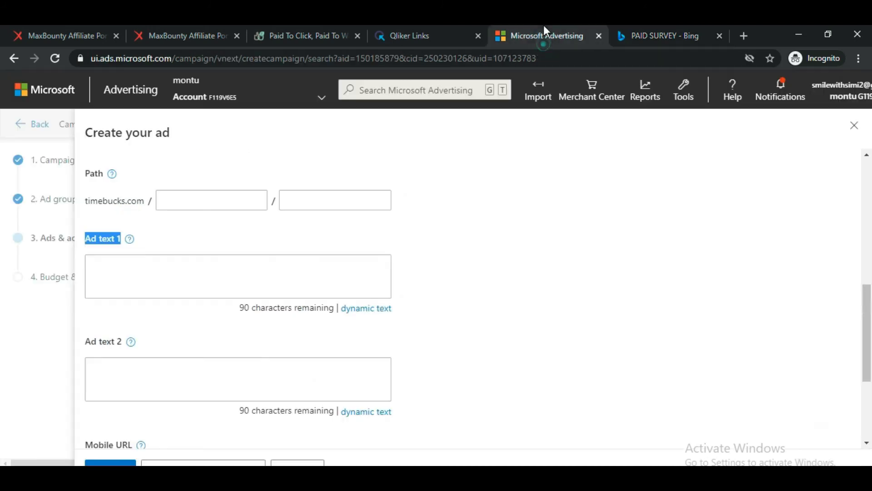
left_click(157, 263)
key("ctrl+v")
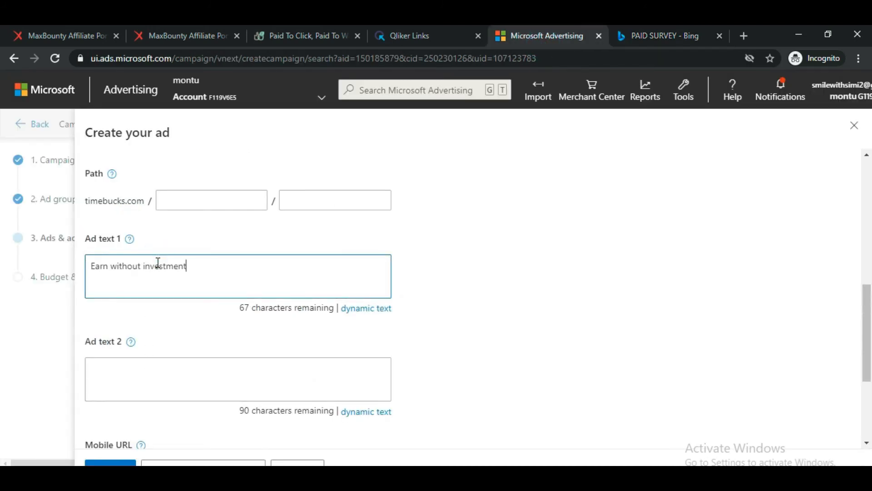
Enter "More than 5 million people have already joined us." as Ad text 2 and check the description in the ad preview
left_click(133, 393)
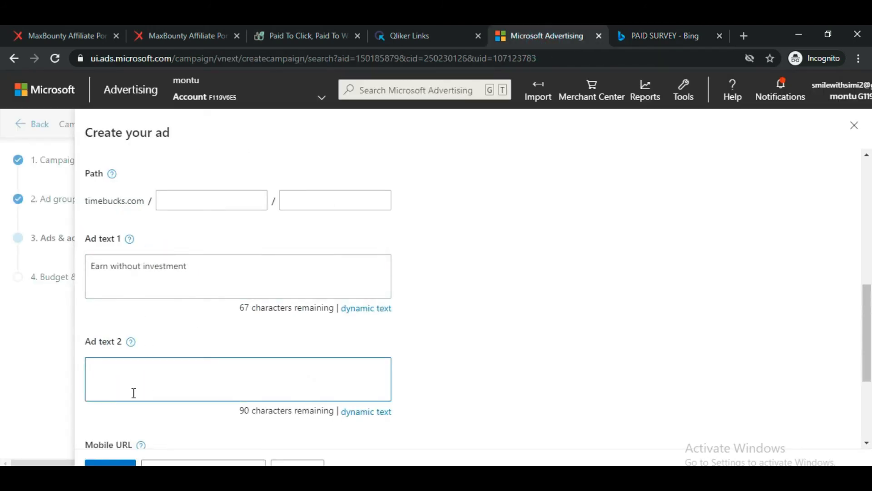
type("More than 5 million")
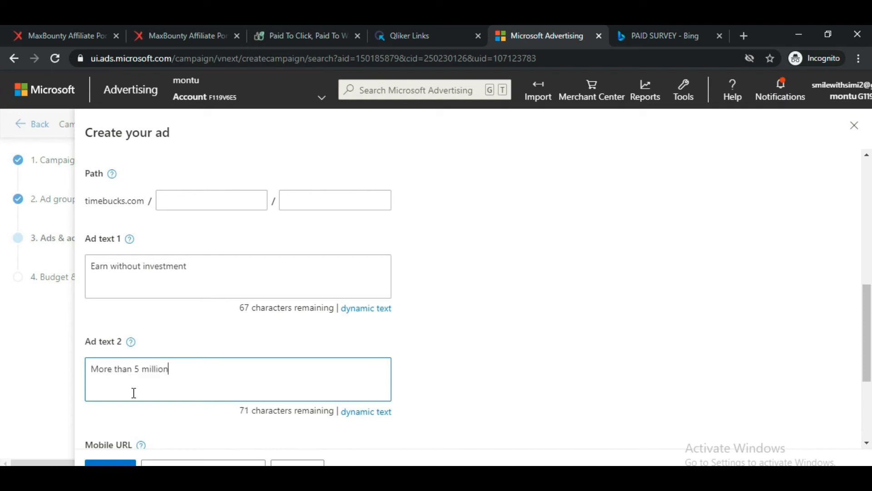
type(" people have already s")
key("BackSpace")
type("joined ")
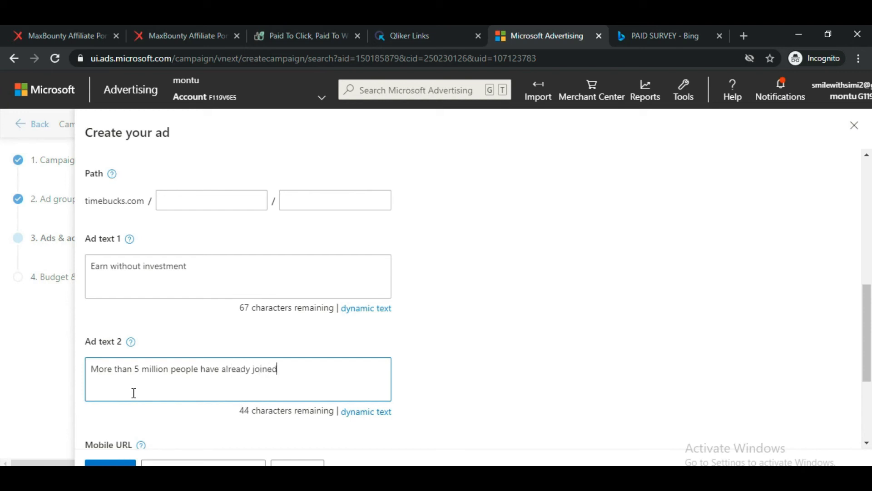
type("us.")
scroll(522, 332, "up", 6)
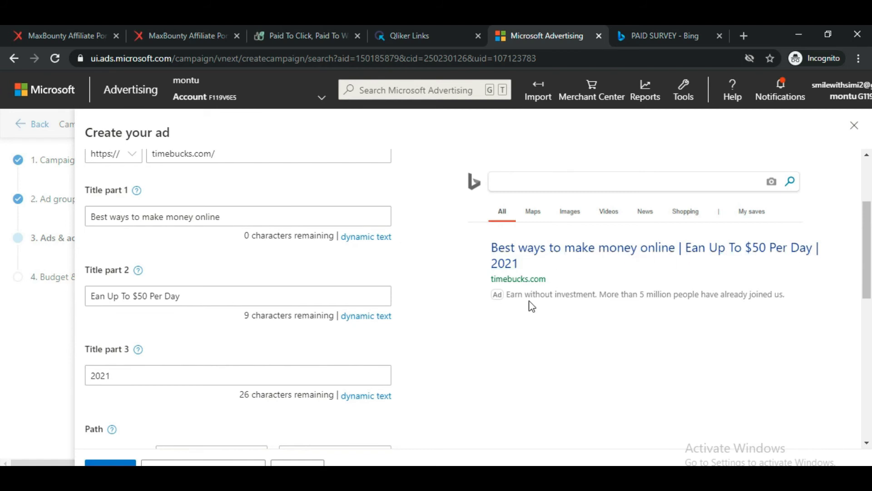
left_click_drag(513, 295, 773, 306)
left_click(752, 334)
Expand the Ad URL options to reach the tracking template, and copy the TIMEBUCKS TEST tracking link from Qliker
scroll(440, 282, "down", 6)
scroll(489, 292, "down", 4)
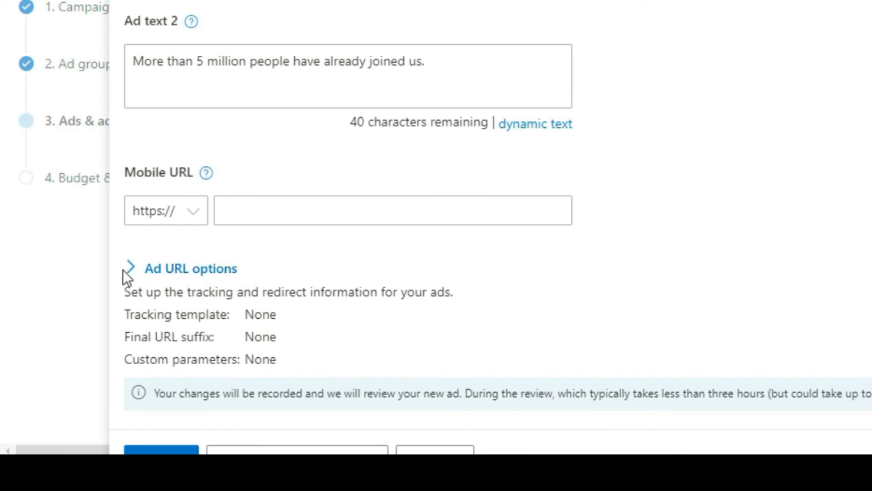
left_click(181, 268)
scroll(607, 281, "down", 2)
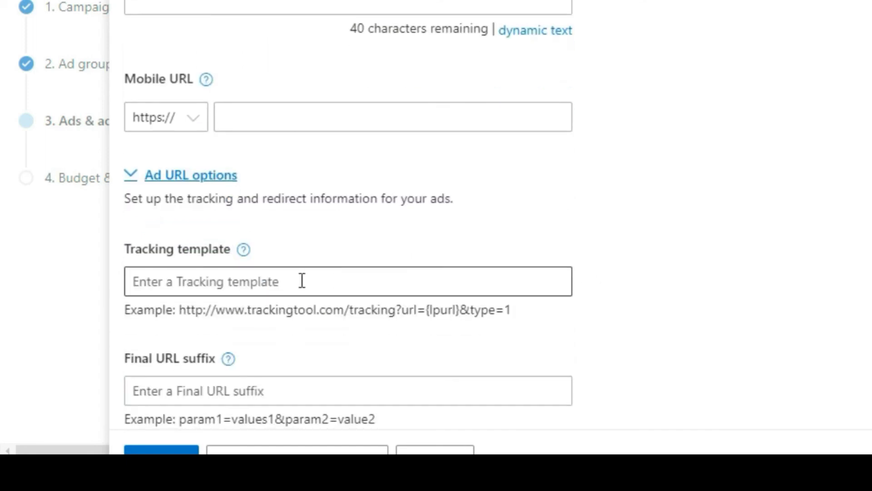
mouse_move(117, 249)
left_mouse_down()
mouse_move(192, 255)
mouse_move(131, 254)
left_mouse_up()
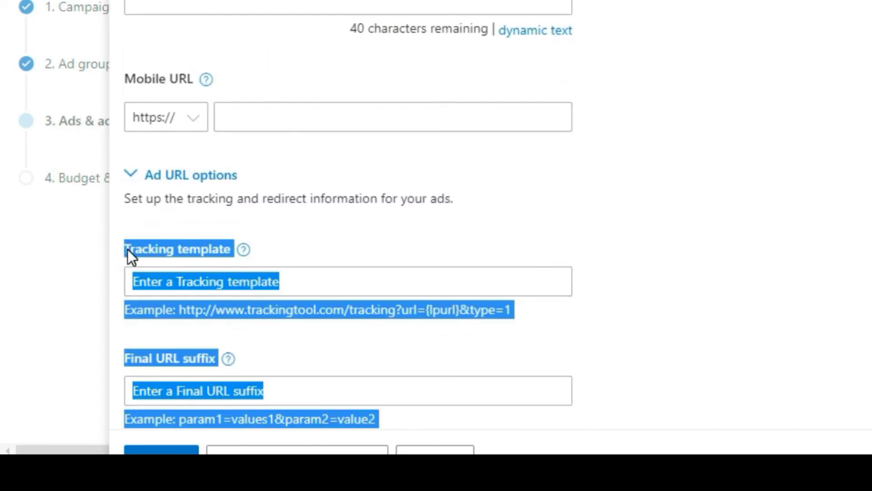
left_click(522, 243)
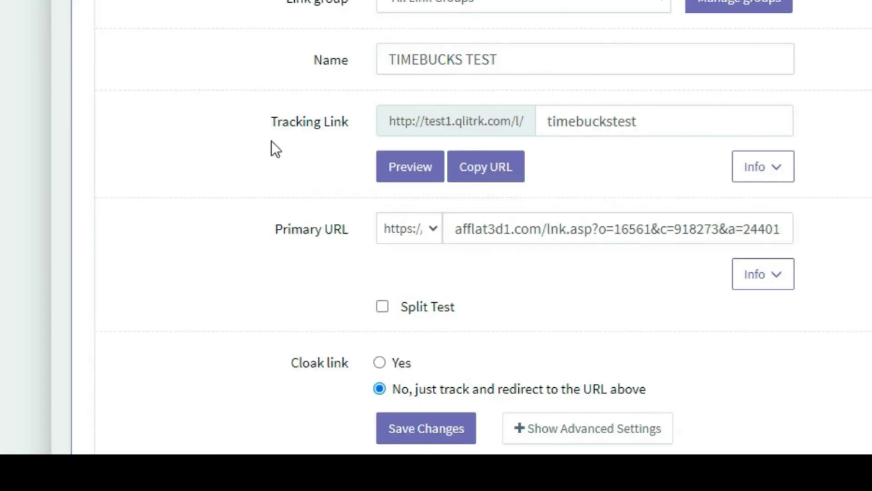
left_click_drag(265, 122, 350, 136)
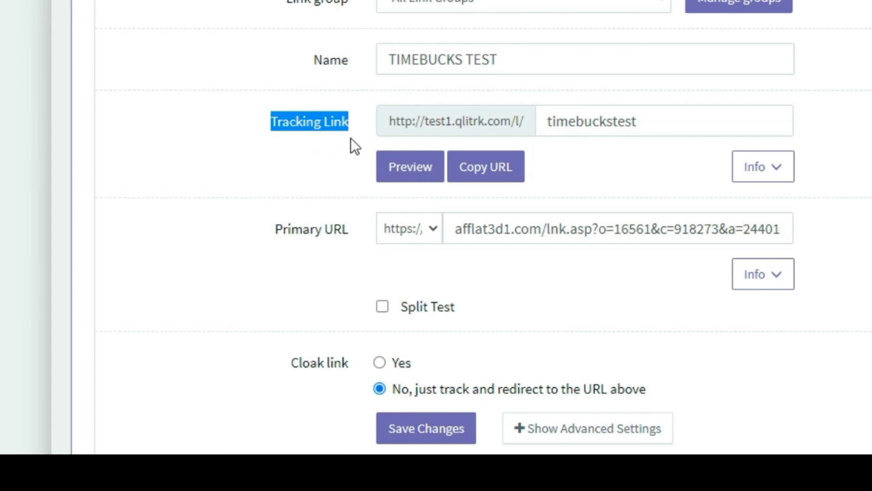
left_click(493, 167)
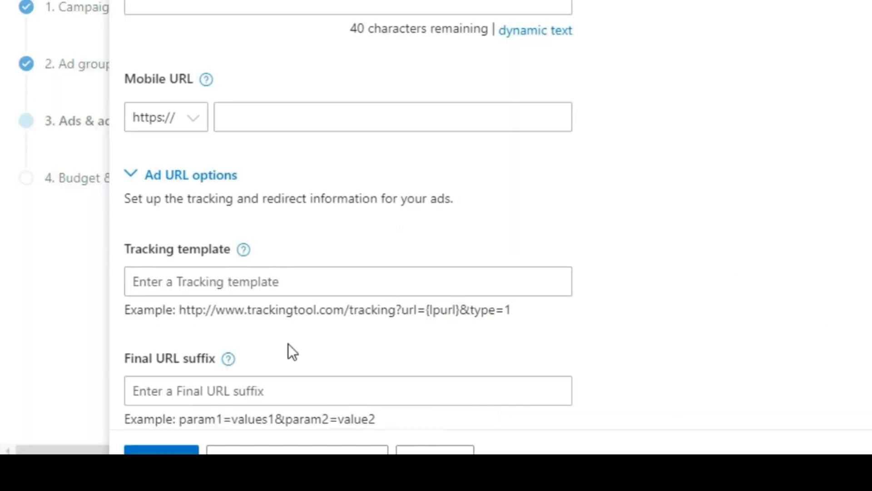
left_click(274, 281)
type("http://test1.qlitrk.com/l/timebuckstest")
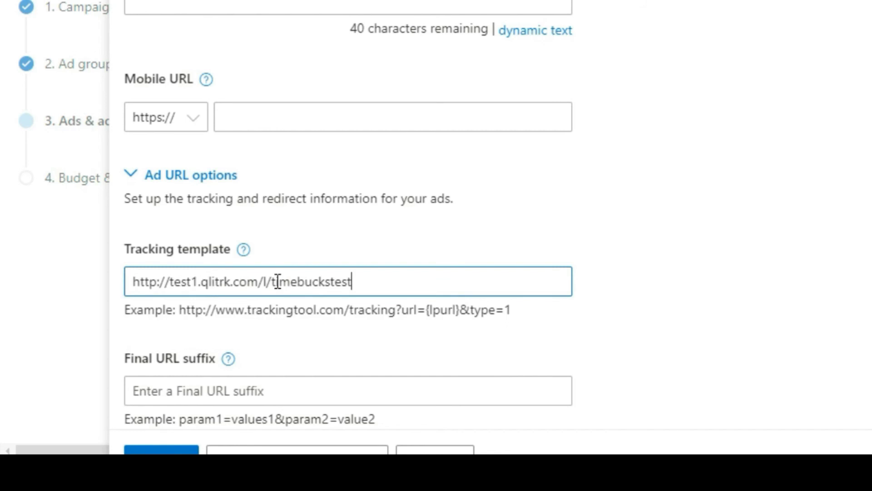
type("/{keyword}{adid}")
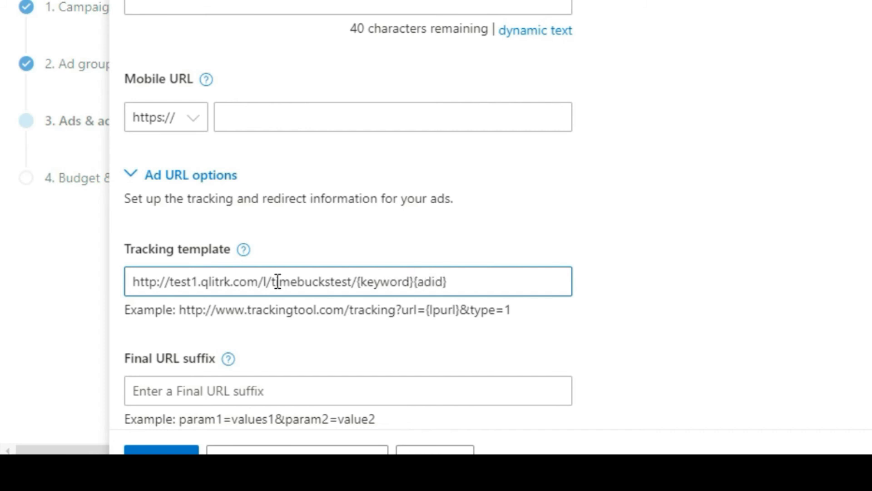
Compare the ad's tracking template and Final URL with the primary URL in Qliker and the tracking link of the MaxBounty offer
key("ctrl+a")
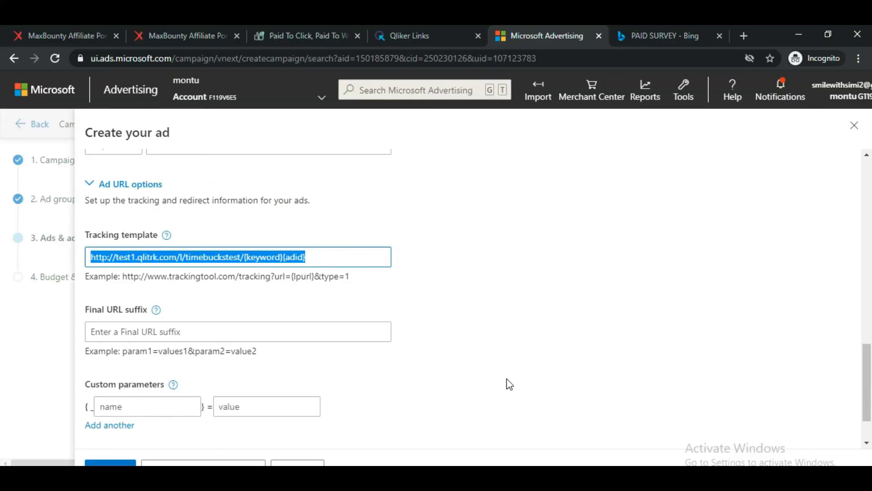
scroll(506, 381, "up", 10)
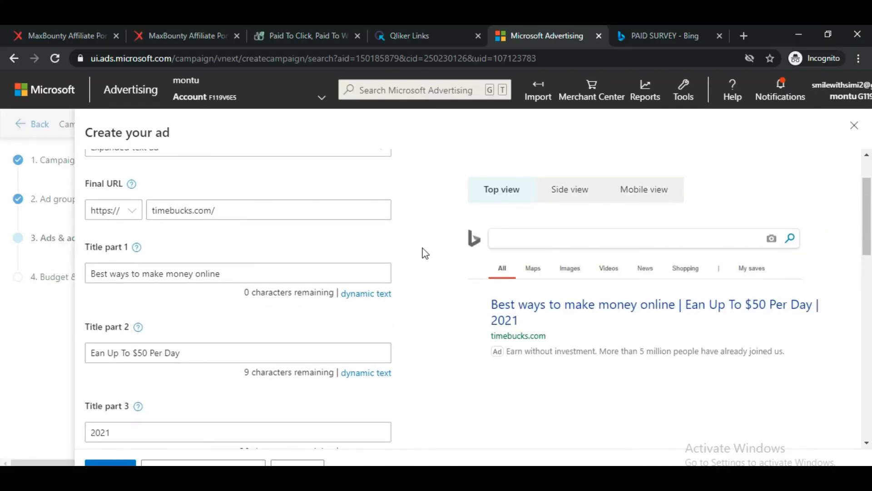
scroll(679, 396, "down", 10)
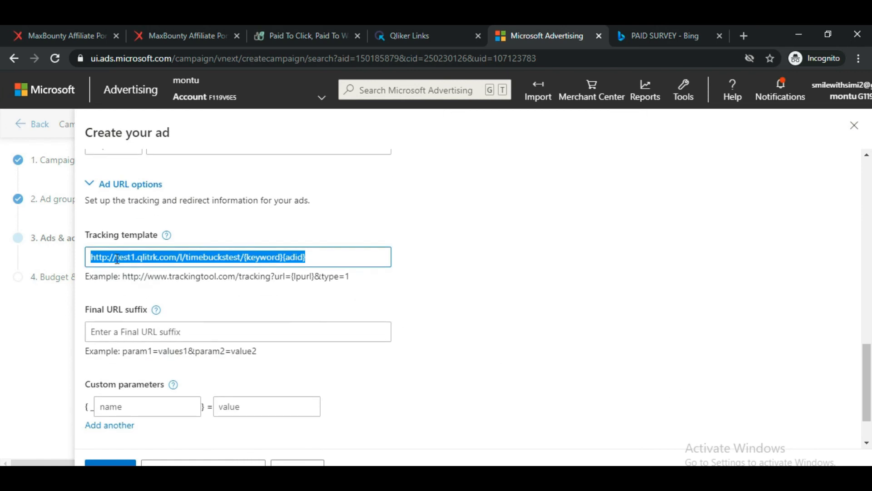
left_click(380, 31)
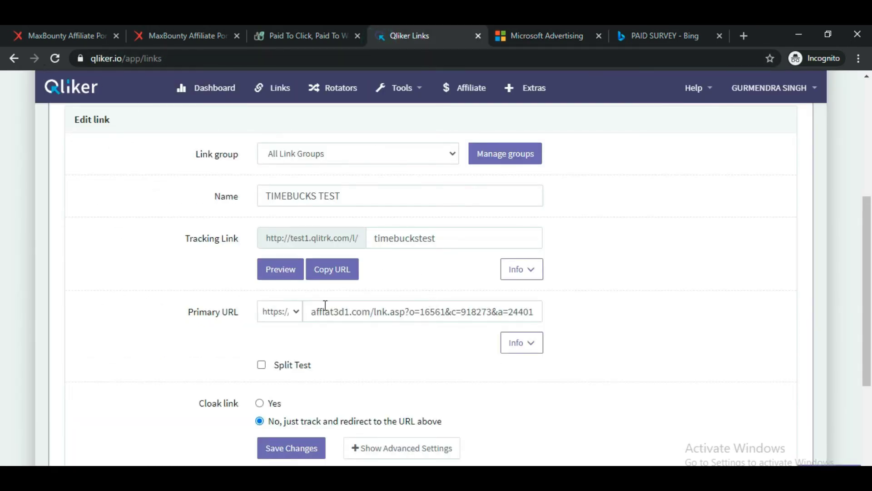
left_click_drag(313, 315, 551, 327)
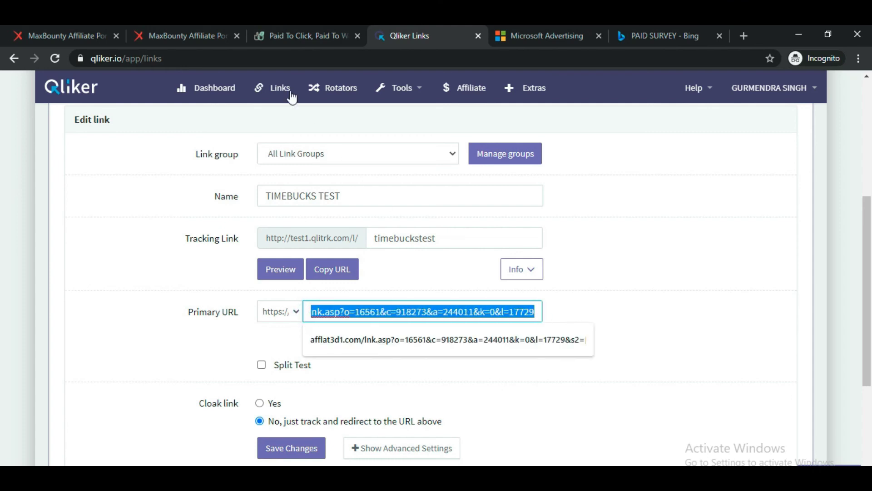
left_click(184, 33)
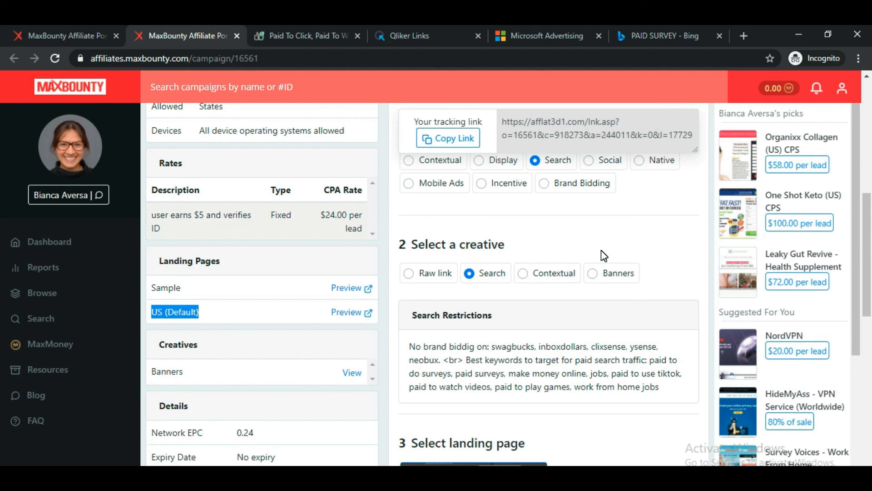
left_click(540, 33)
scroll(455, 322, "up", 10)
left_click(237, 272)
double_click(238, 273)
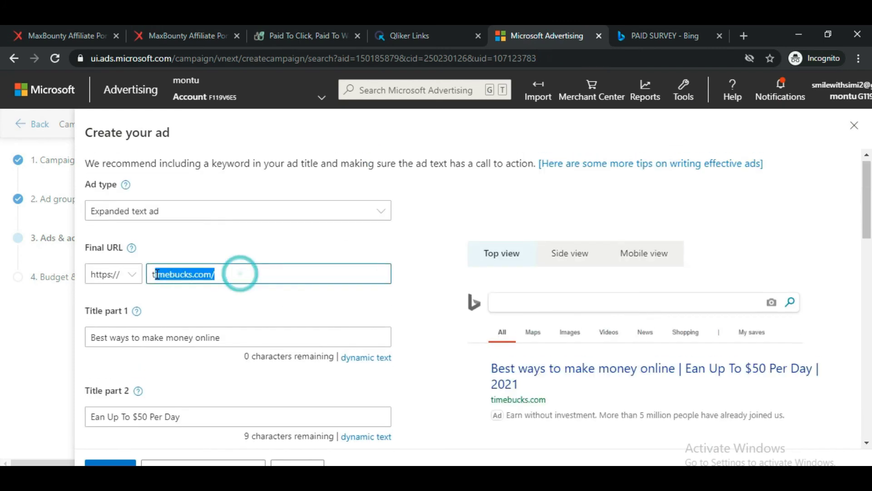
left_click(413, 293)
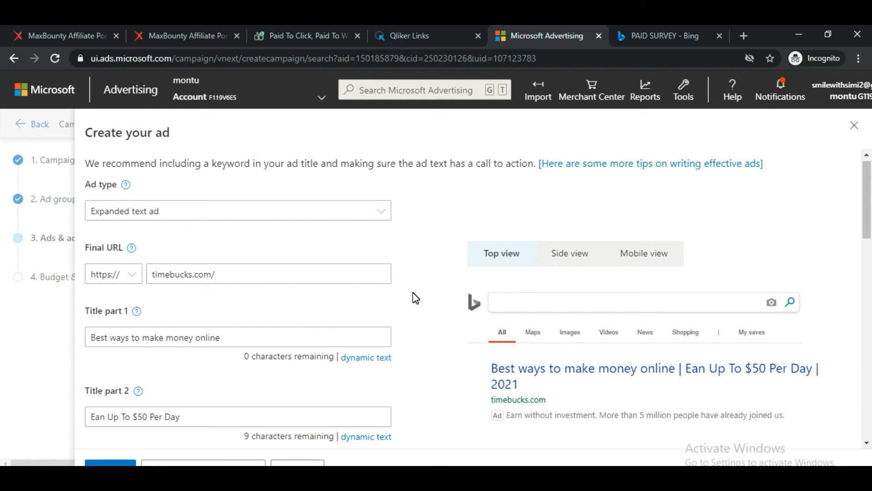
double_click(253, 273)
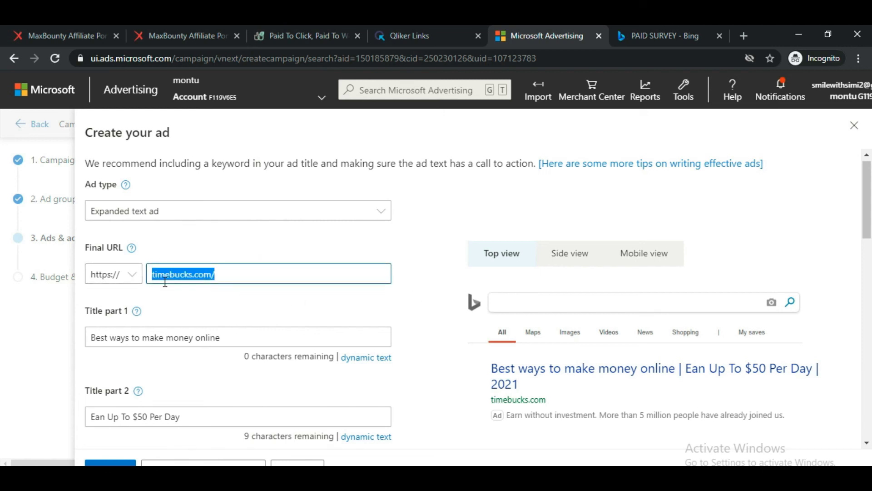
double_click(283, 273)
Review the completed ad form, save the ad and continue to the campaign's Budget & bids step
scroll(429, 278, "down", 5)
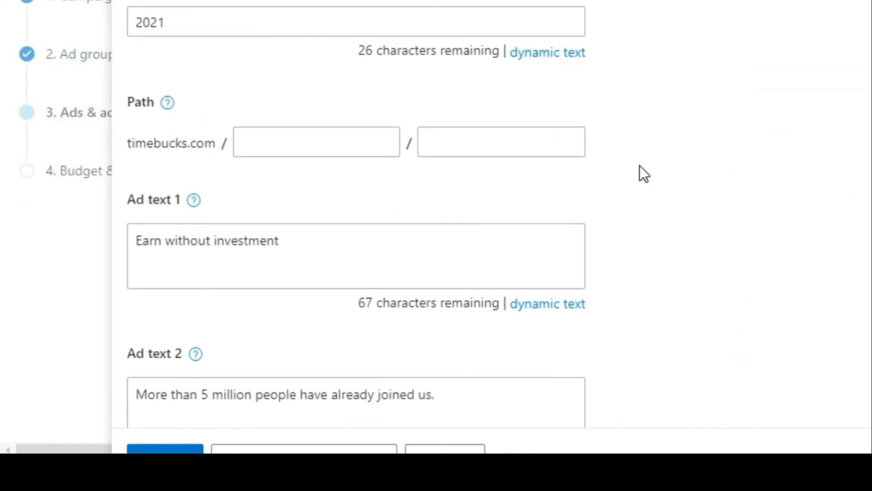
scroll(639, 166, "up", 8)
scroll(615, 111, "down", 15)
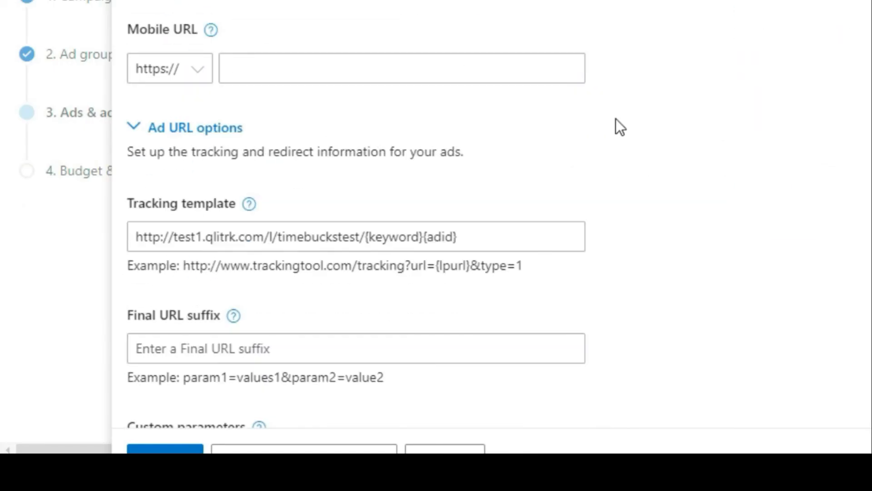
scroll(310, 364, "down", 4)
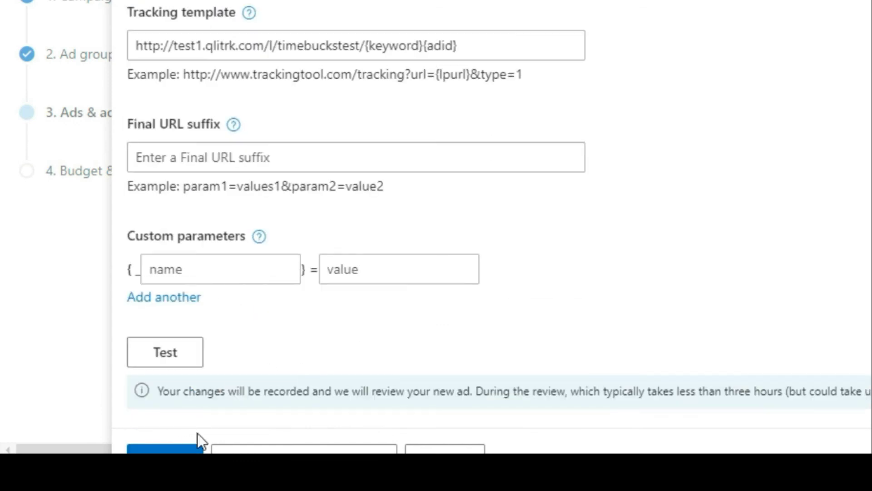
left_click(165, 449)
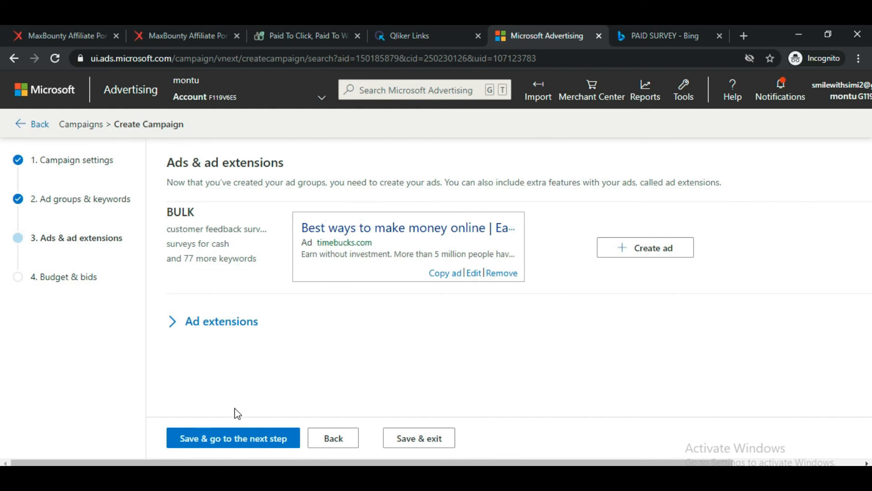
left_click(196, 439)
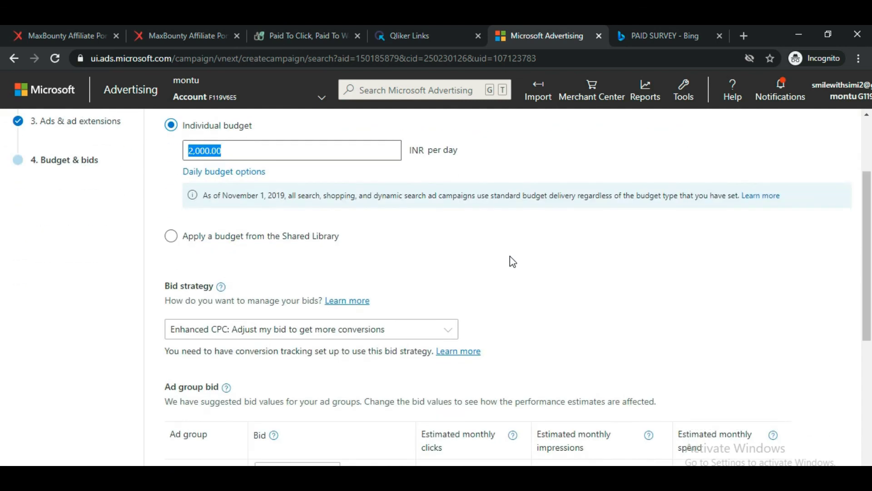
Choose "Enhanced CPC: Adjust my bid to get more conversions" as the campaign's bid strategy
scroll(510, 256, "down", 4)
left_click_drag(160, 213, 219, 237)
left_click(230, 254)
left_click(171, 272)
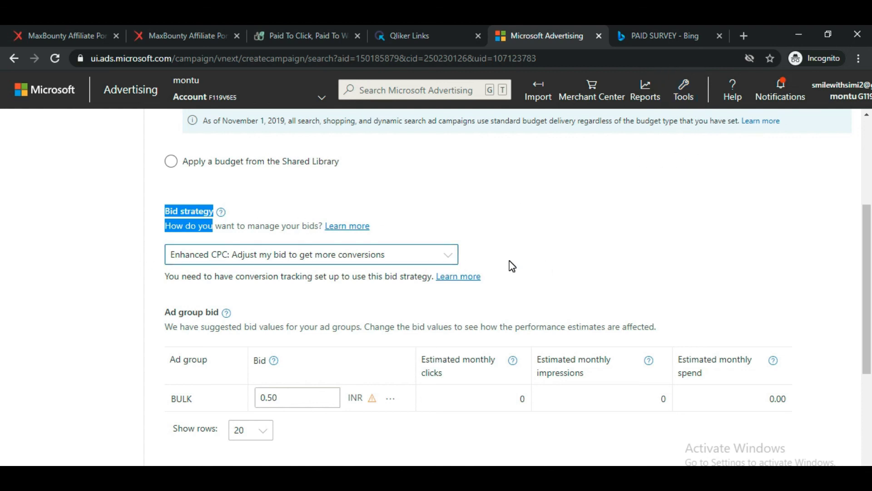
Set the bid of the BULK ad group to 40 INR
scroll(311, 286, "down", 1)
double_click(290, 334)
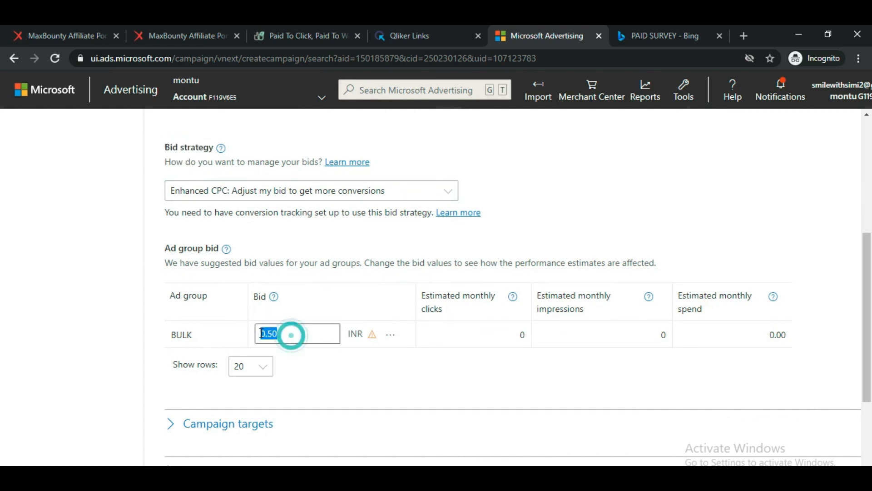
type("0")
key("BackSpace")
type("40")
left_click(326, 384)
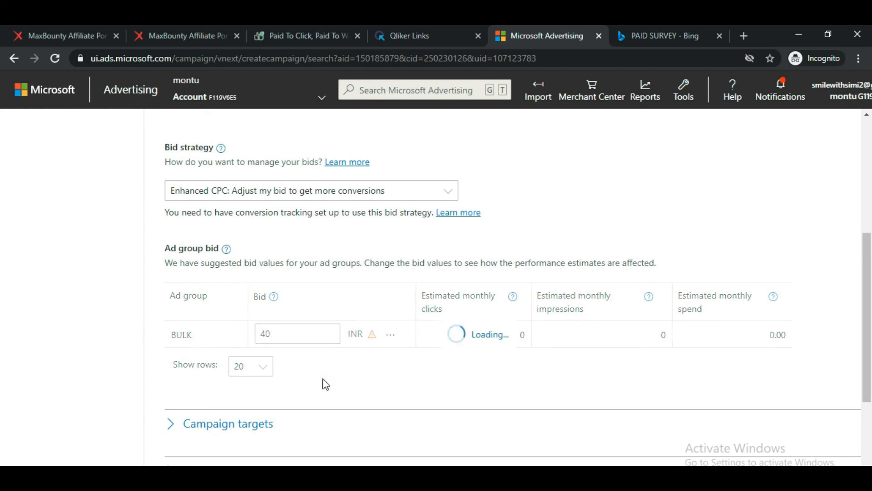
Expand the campaign targets and advanced campaign settings to review the targeted location, devices, ad schedule and time zone
left_click(336, 423)
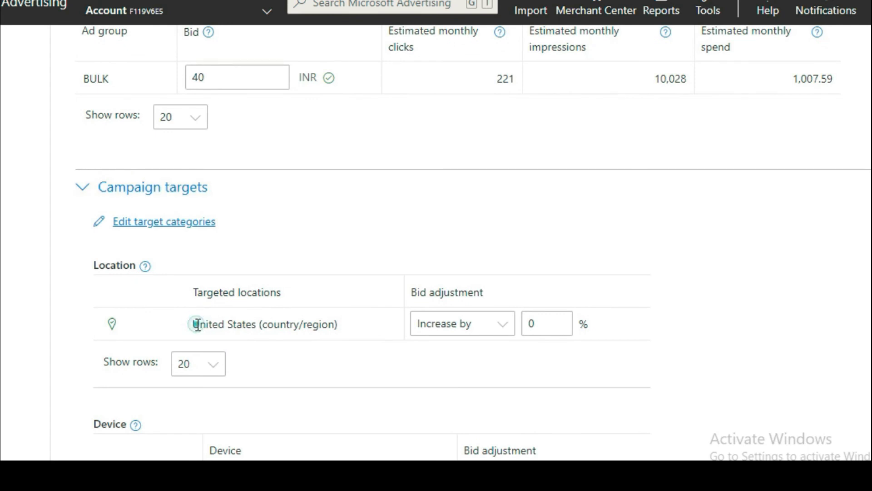
left_click_drag(197, 324, 262, 323)
scroll(336, 332, "down", 5)
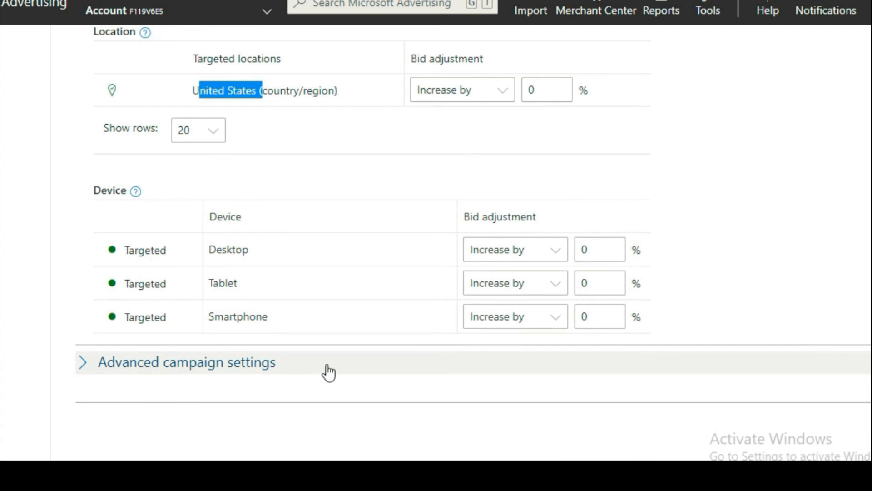
left_click(268, 363)
scroll(417, 331, "down", 5)
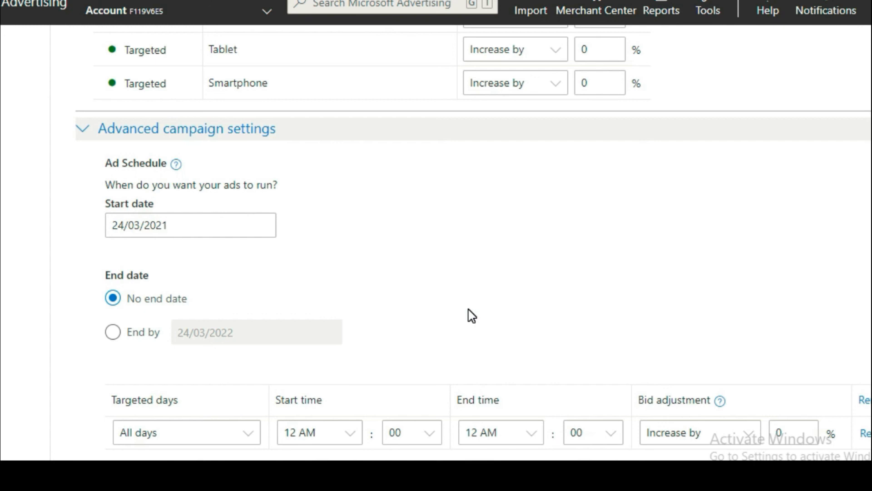
scroll(469, 315, "down", 8)
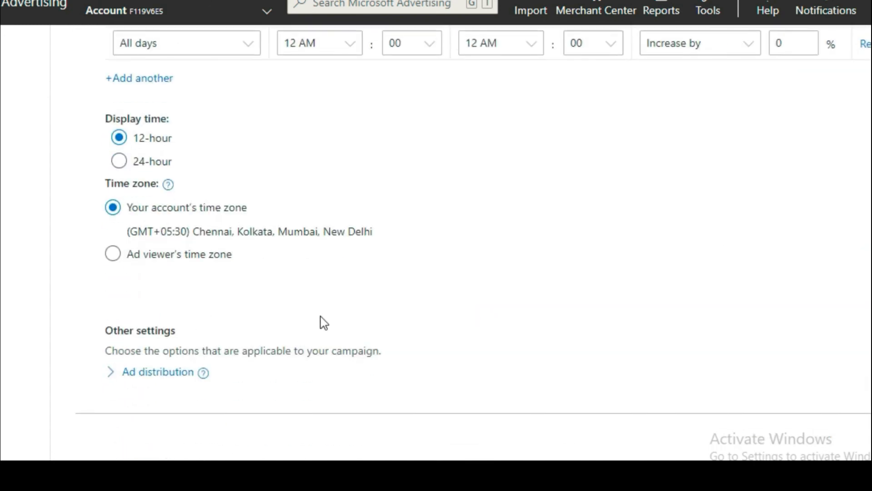
Set the ad distribution to "Bing, AOL, and Yahoo search (owned and operated) only"
left_click(153, 373)
scroll(384, 334, "down", 3)
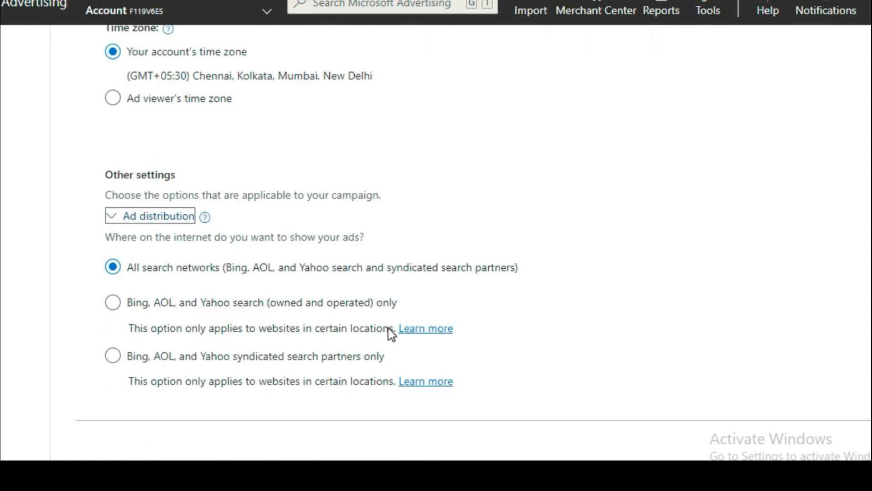
left_click_drag(133, 308, 413, 308)
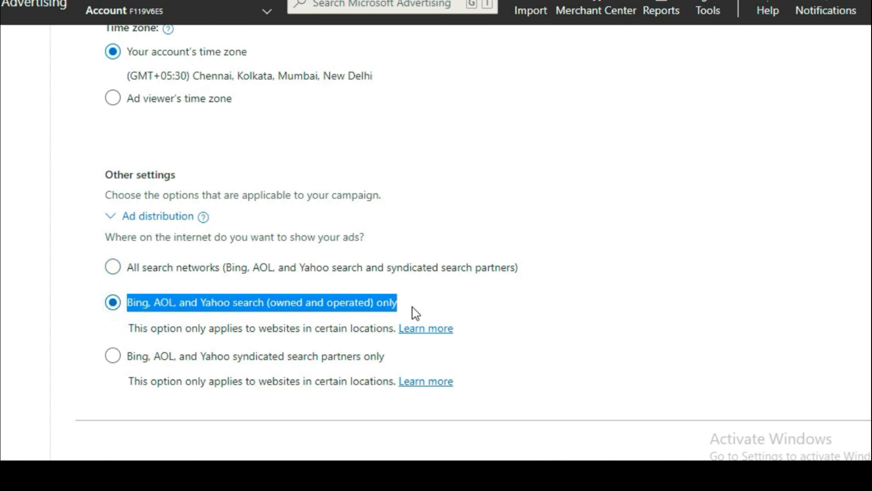
left_click(412, 308)
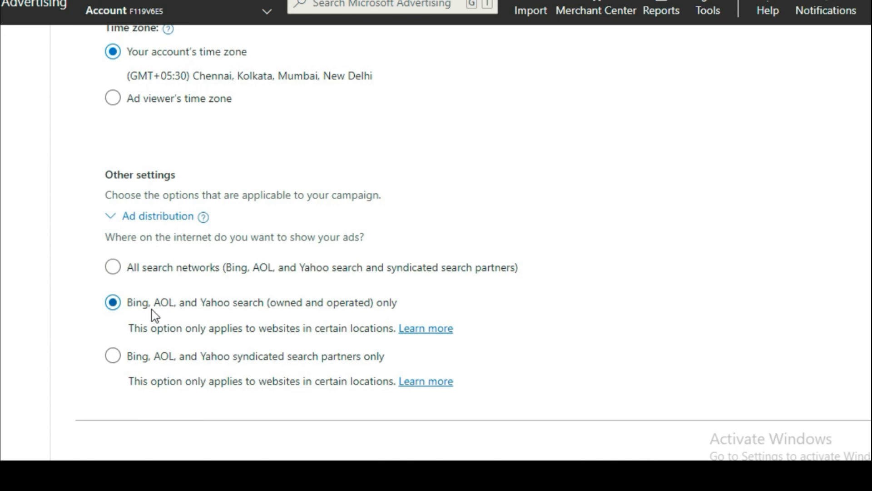
Save the campaign's budget and bid settings and check the new ad's delivery status in the ads list
left_click_drag(250, 304, 532, 314)
scroll(559, 314, "down", 3)
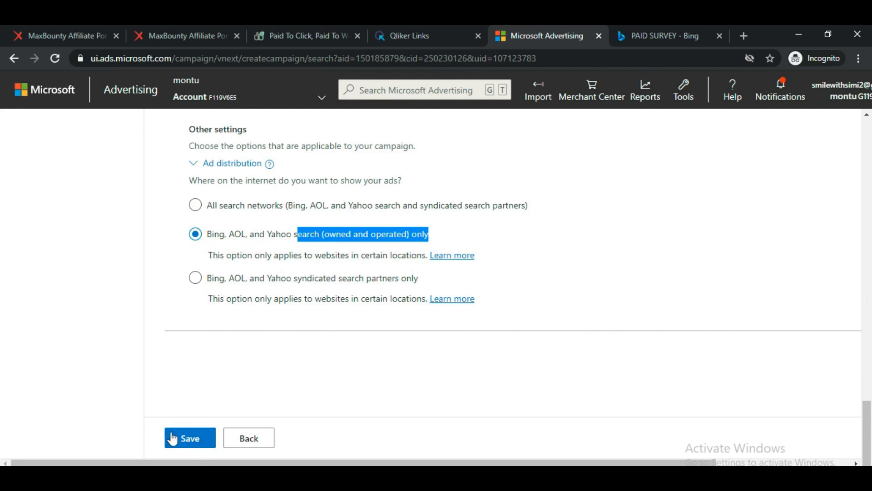
left_click(190, 439)
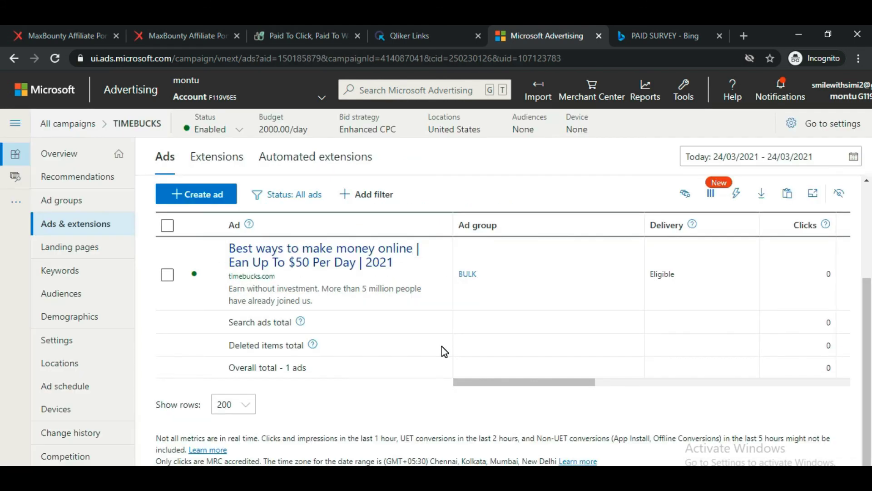
left_click_drag(695, 274, 652, 277)
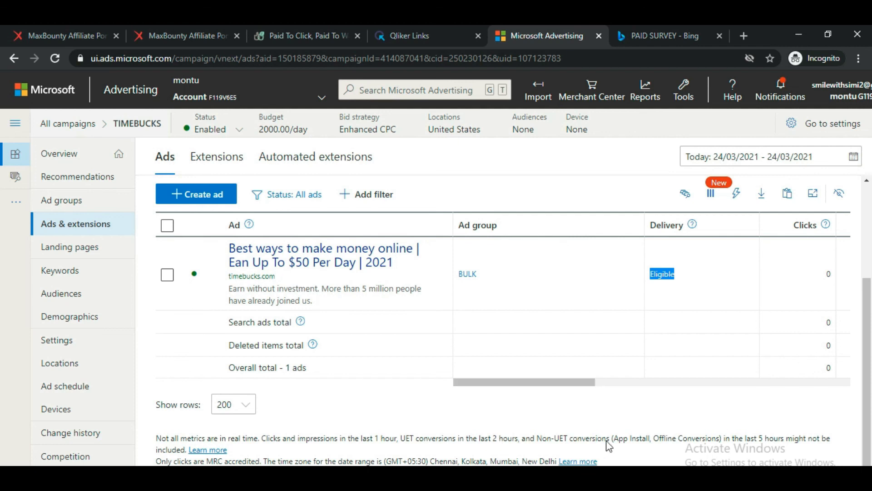
left_click(622, 433)
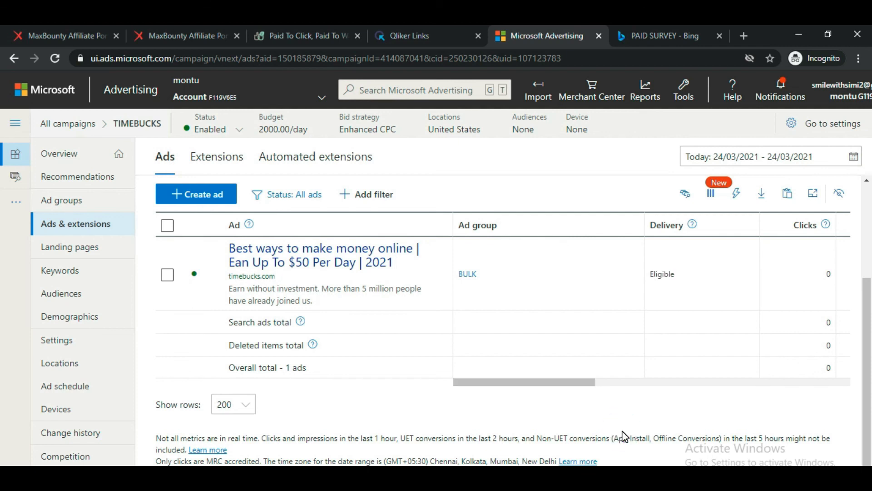